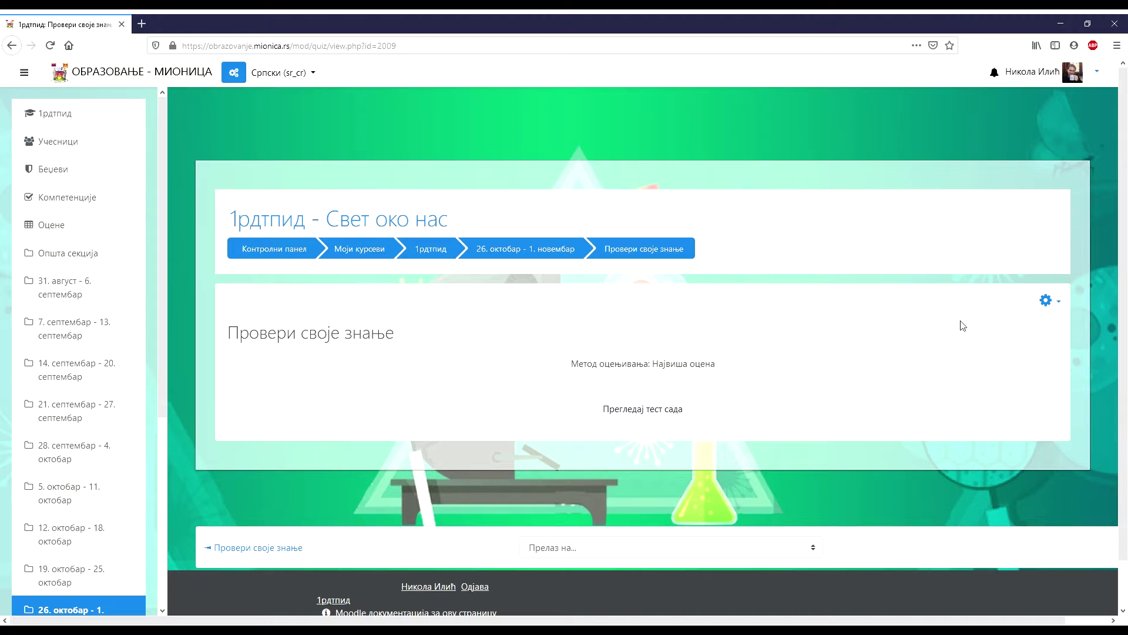
Open the quiz "Провери своје знање" for editing its questions
click(1062, 303)
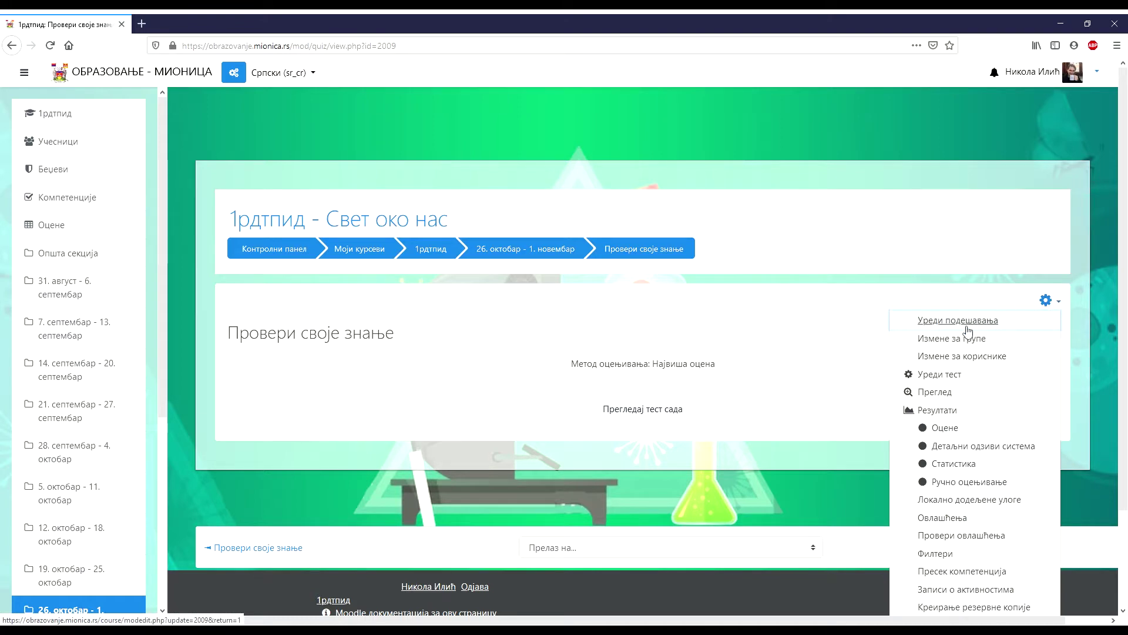
click(938, 375)
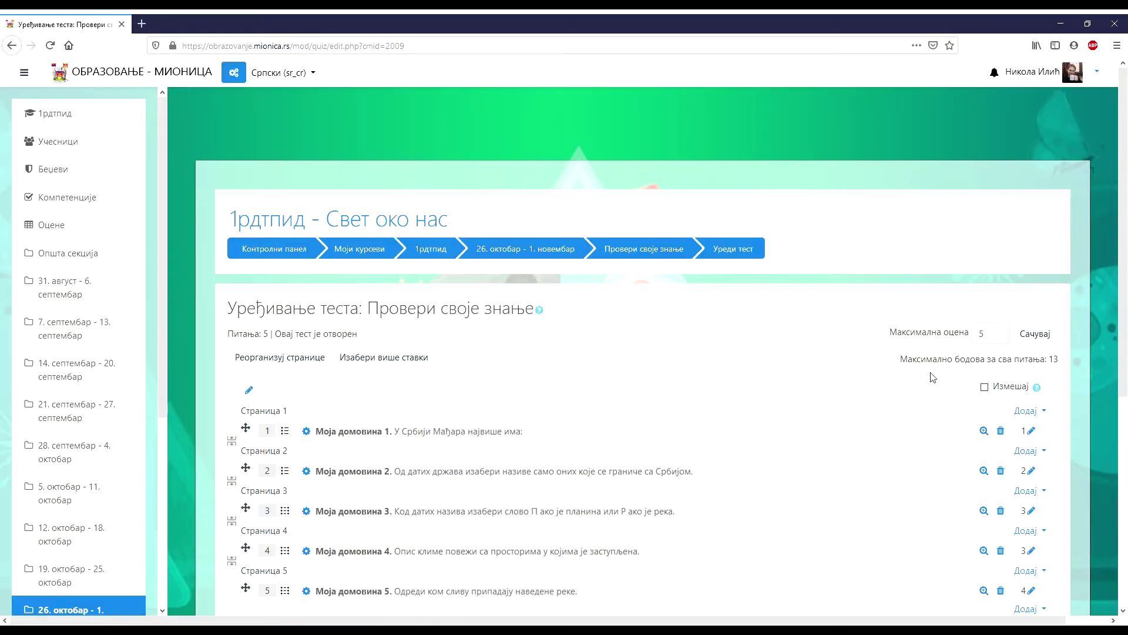
scroll(752, 376, down, 4)
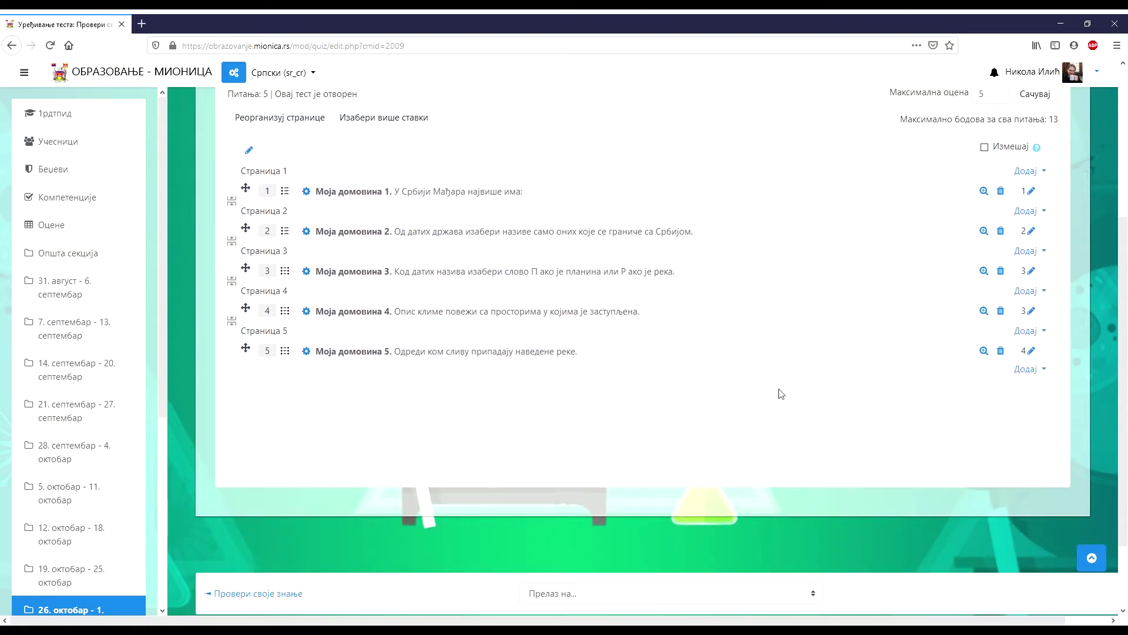
Add a new question of the type "Изабери речи које недостају" at the end of the quiz
click(1033, 371)
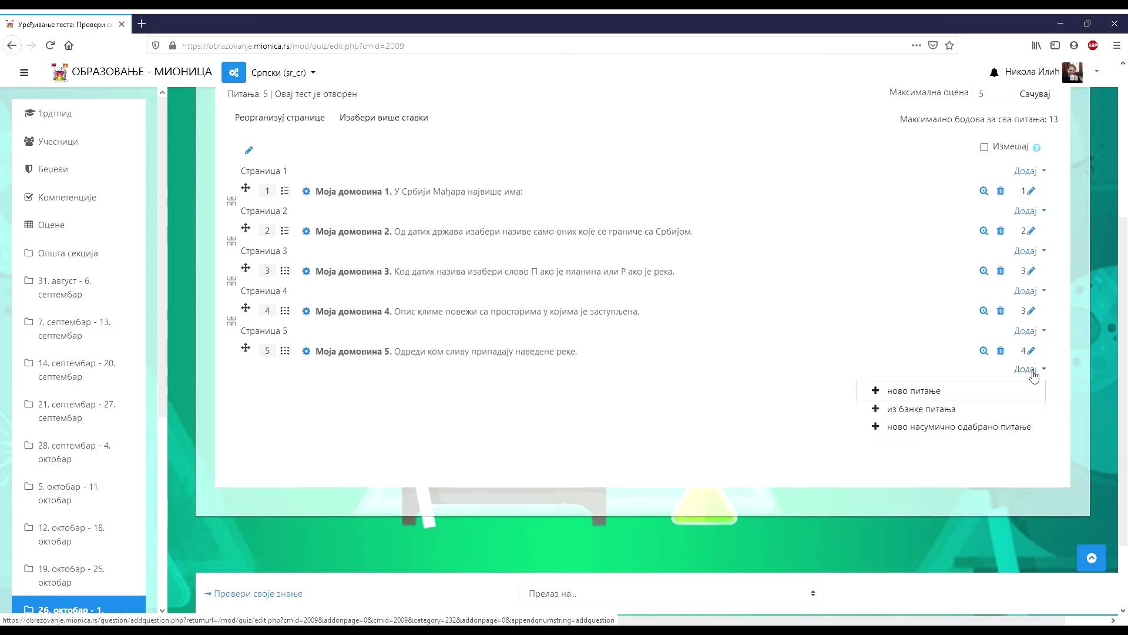
click(910, 391)
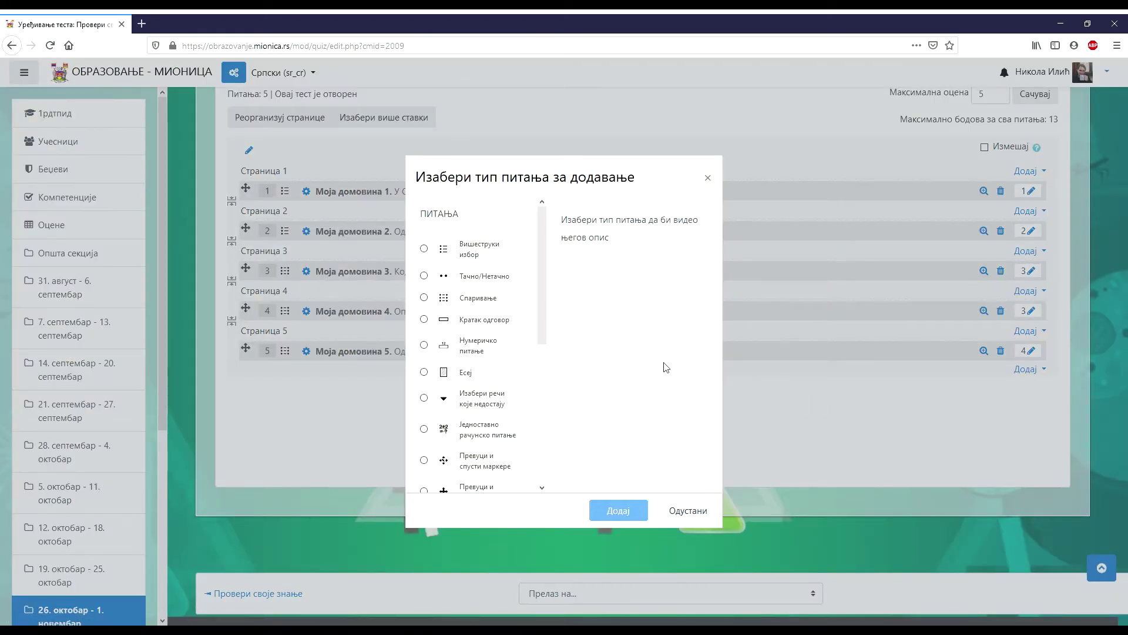
click(426, 399)
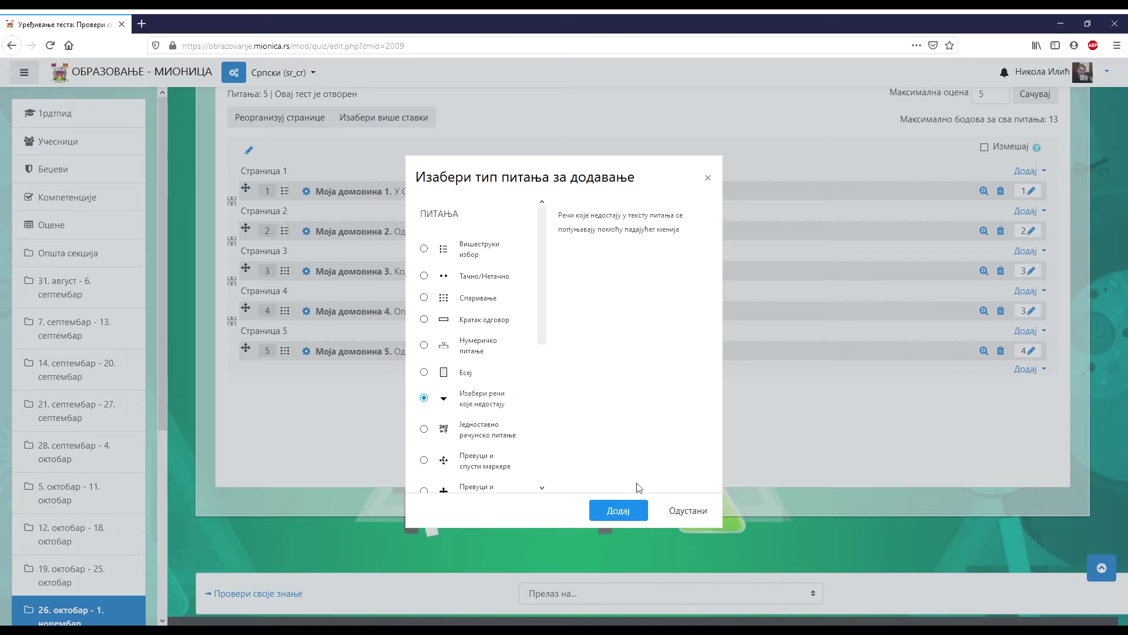
click(631, 512)
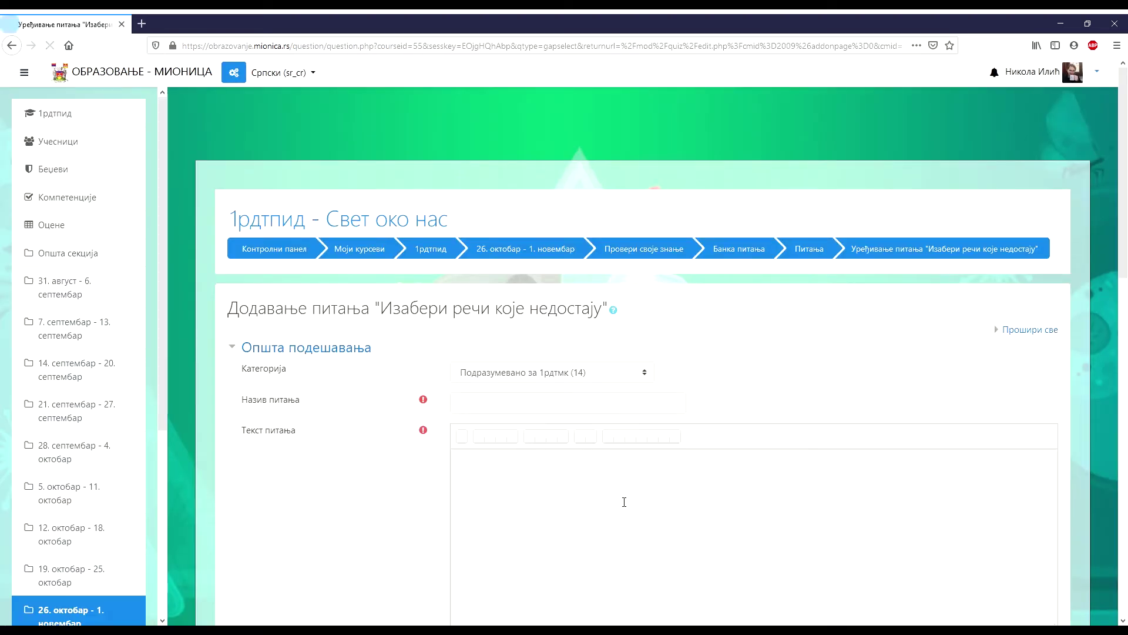
Name the question "Моја домовина 6"
click(488, 405)
text(М)
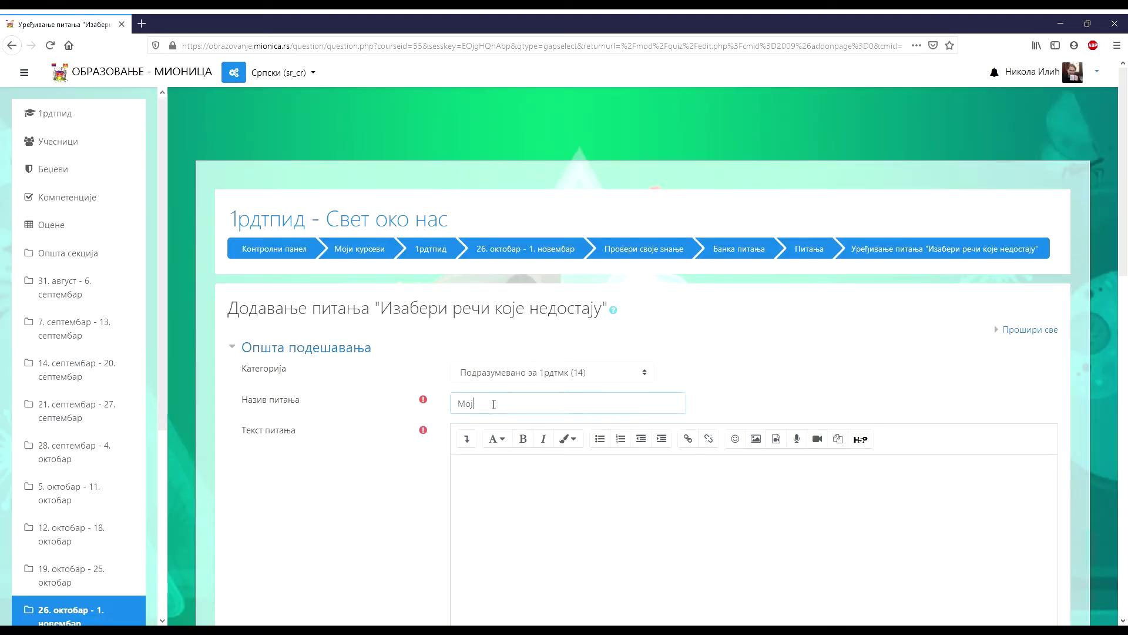
text(оја домовина 6)
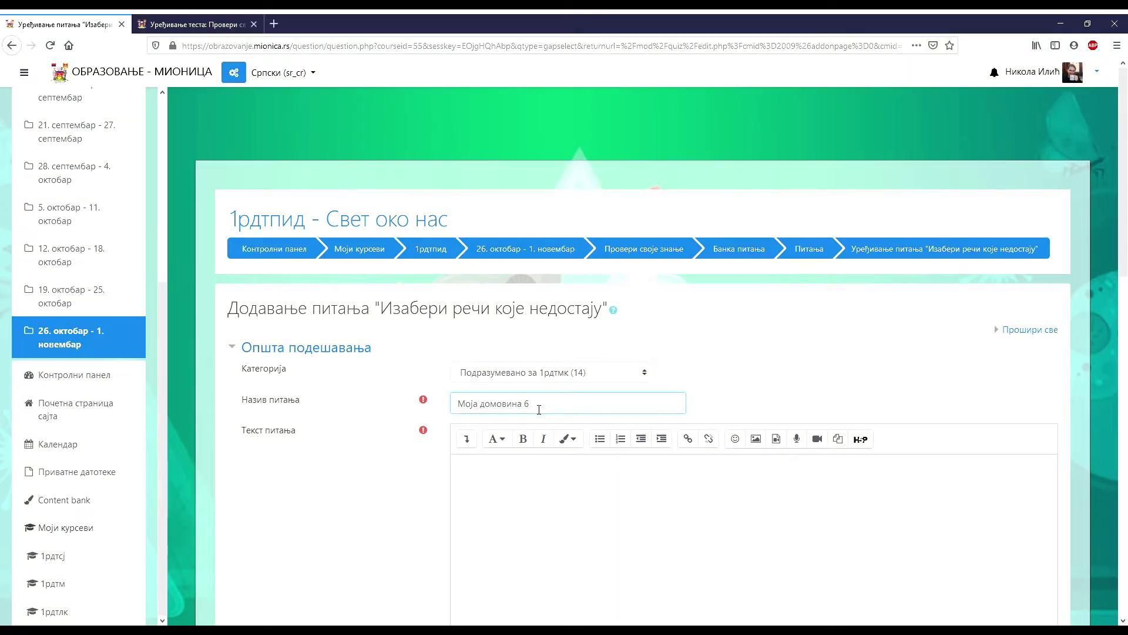
Enter the question text instruction "У наведеним реченицама изаберите једну од речи како би тврдње биле тачне."
scroll(537, 327, down, 4)
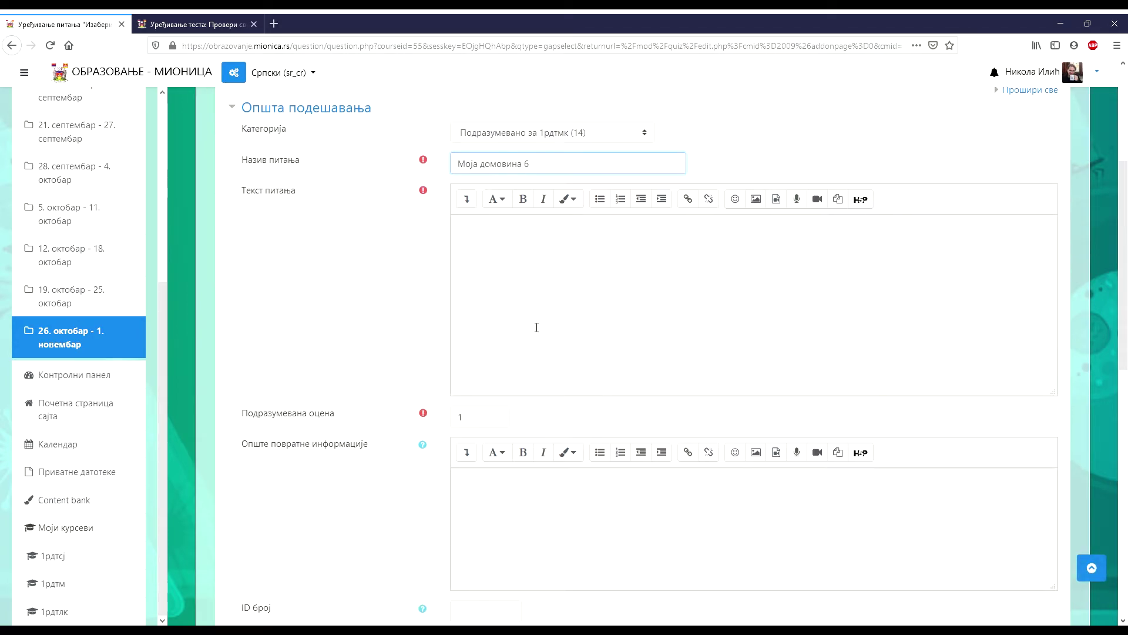
click(546, 256)
text(У наведеним реченицама изаберите)
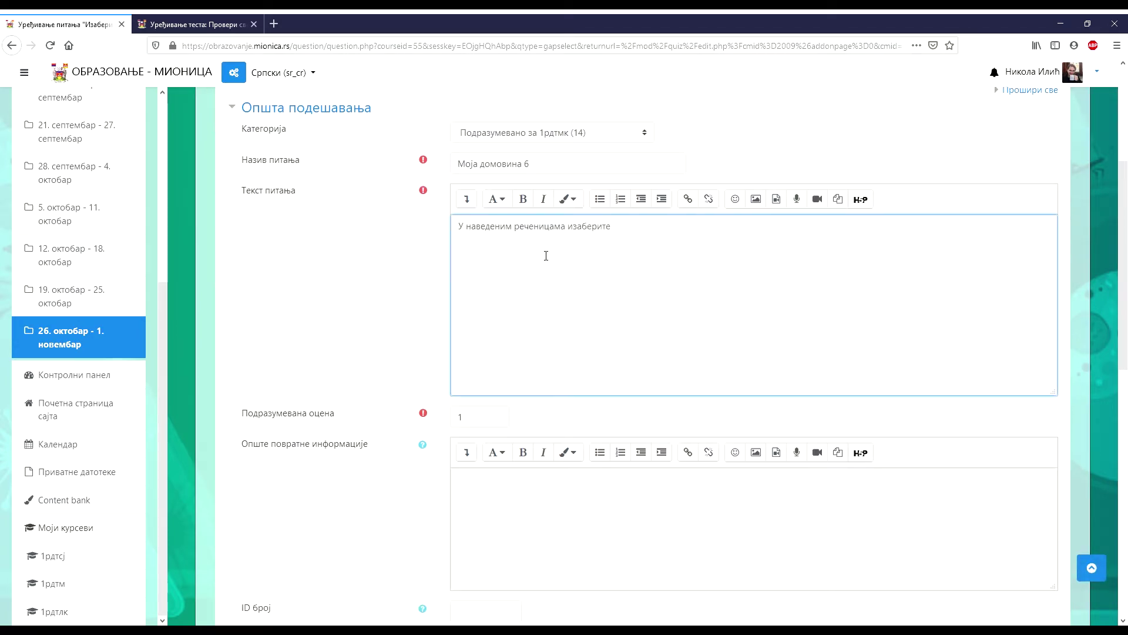
text( једну од речи како би тврдње биле тачне. )
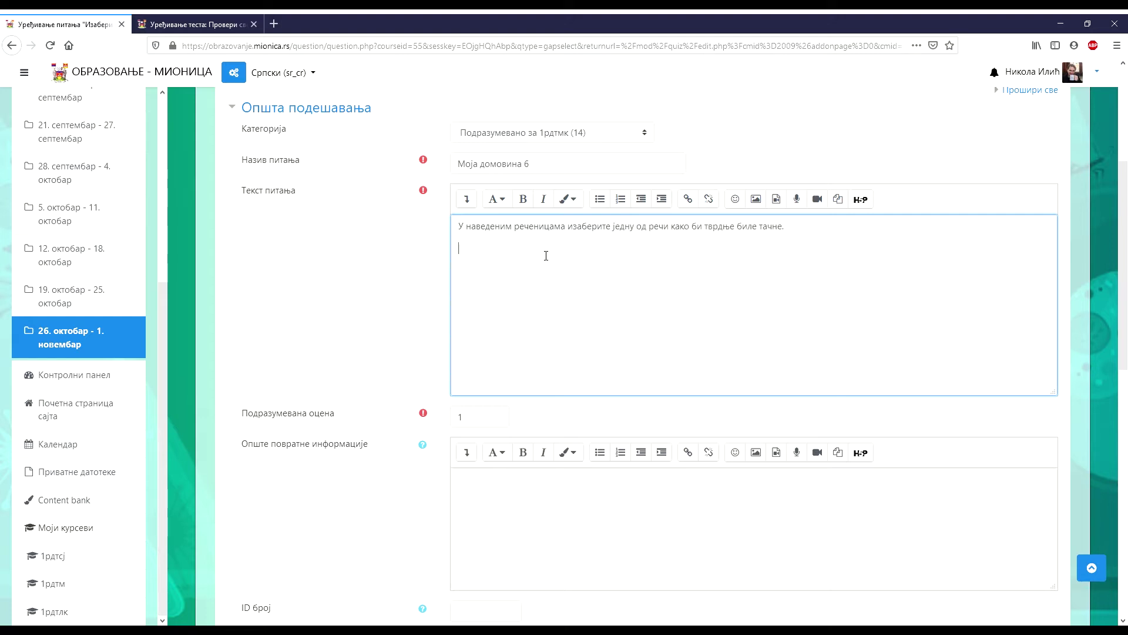
Add three separate lines to the question text: "Главни град Србије је", "Република Србија налази се у" and "На грбу Србије је двоглави"
text(Главни град Србије је)
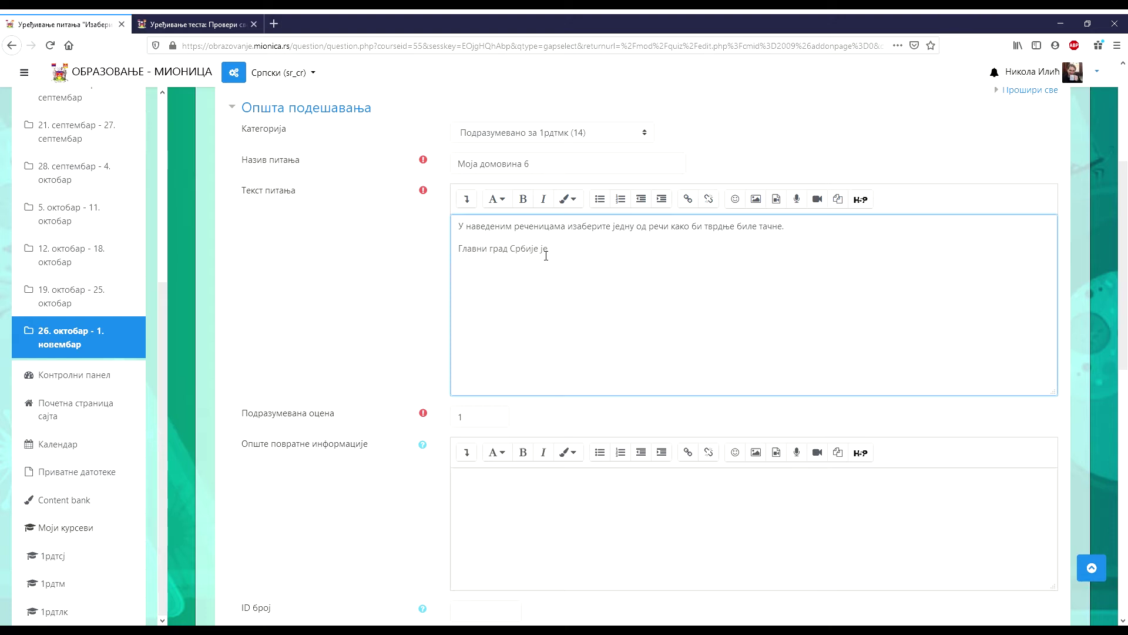
text( Република Србиј)
text(а н)
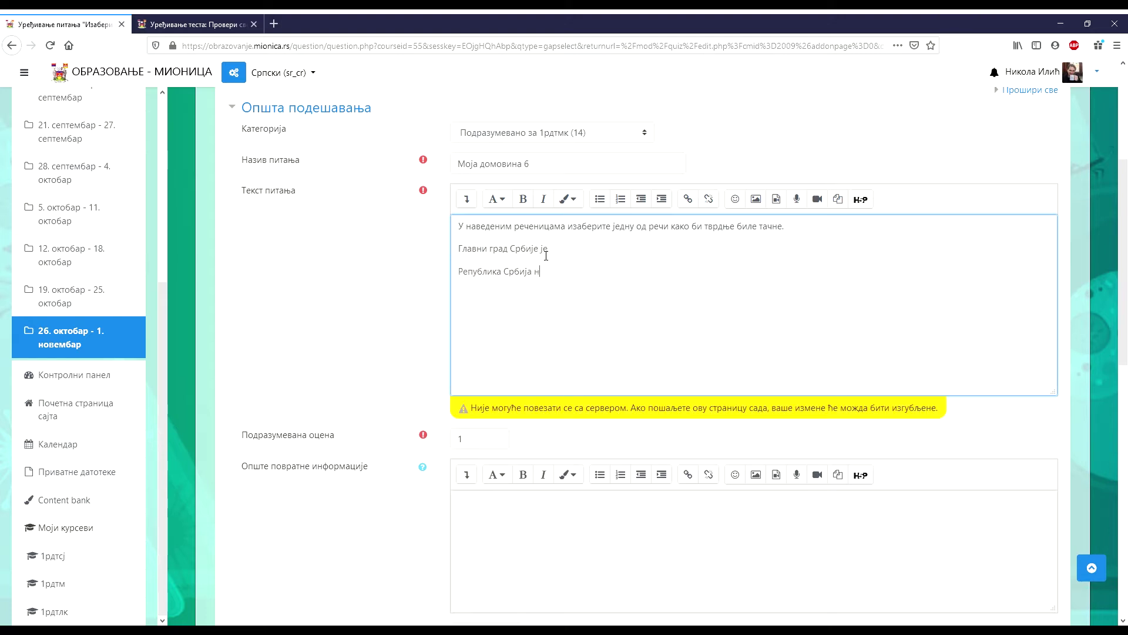
text(алази се у)
key(Return)
text(На грбу Србије је двоглави)
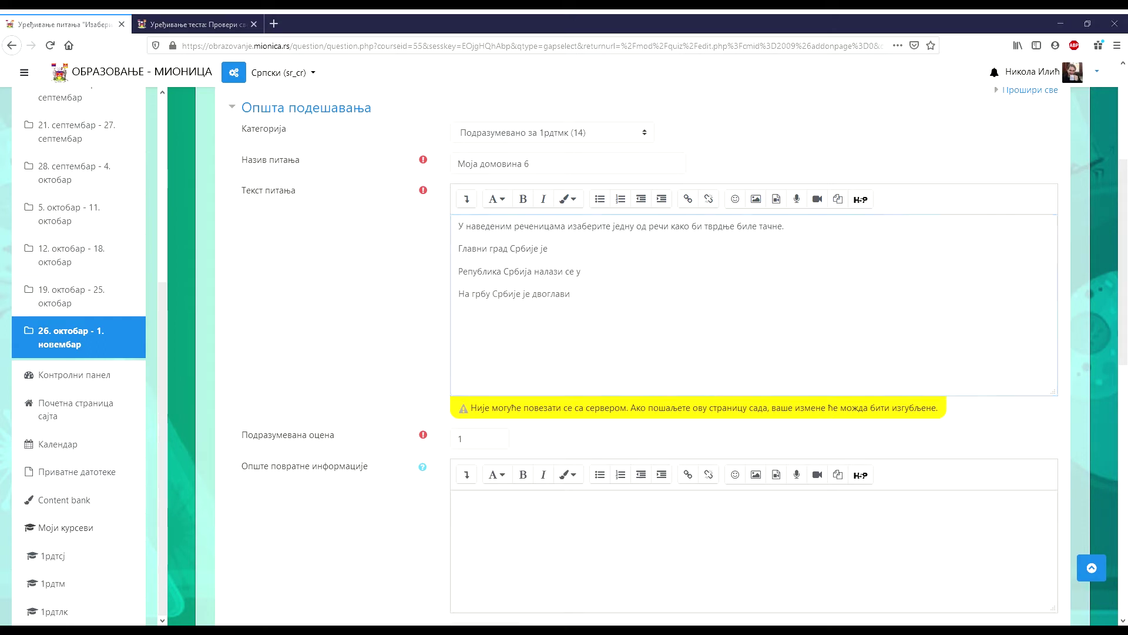
Enter "Нови Сад", "Београд" and "Ниш" as the answers for choices 1 to 3
scroll(528, 335, down, 6)
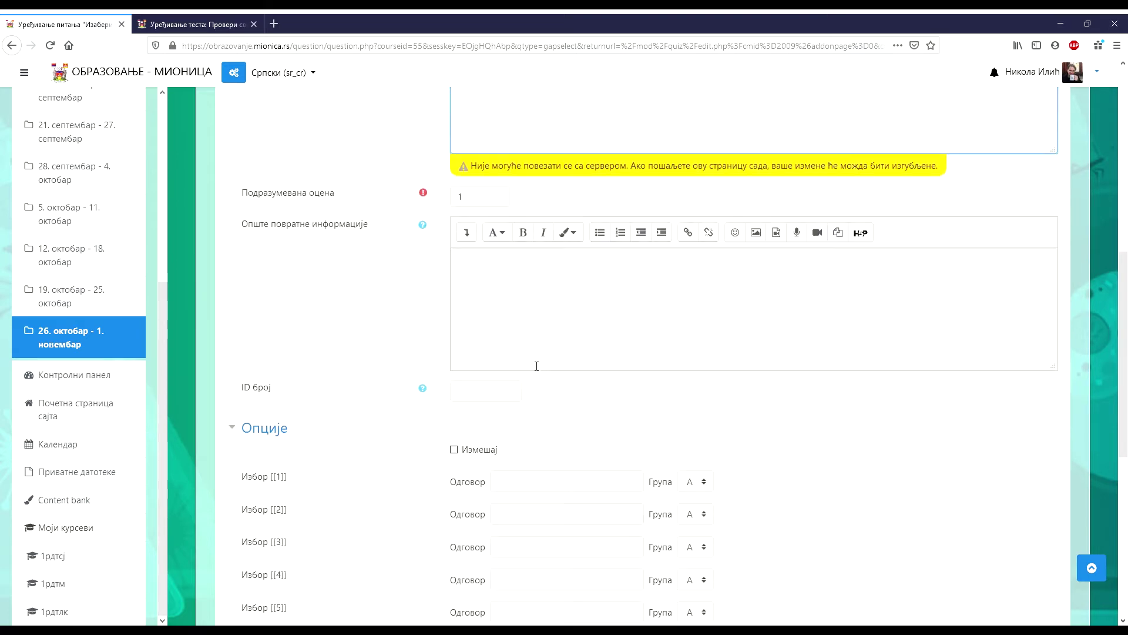
click(529, 368)
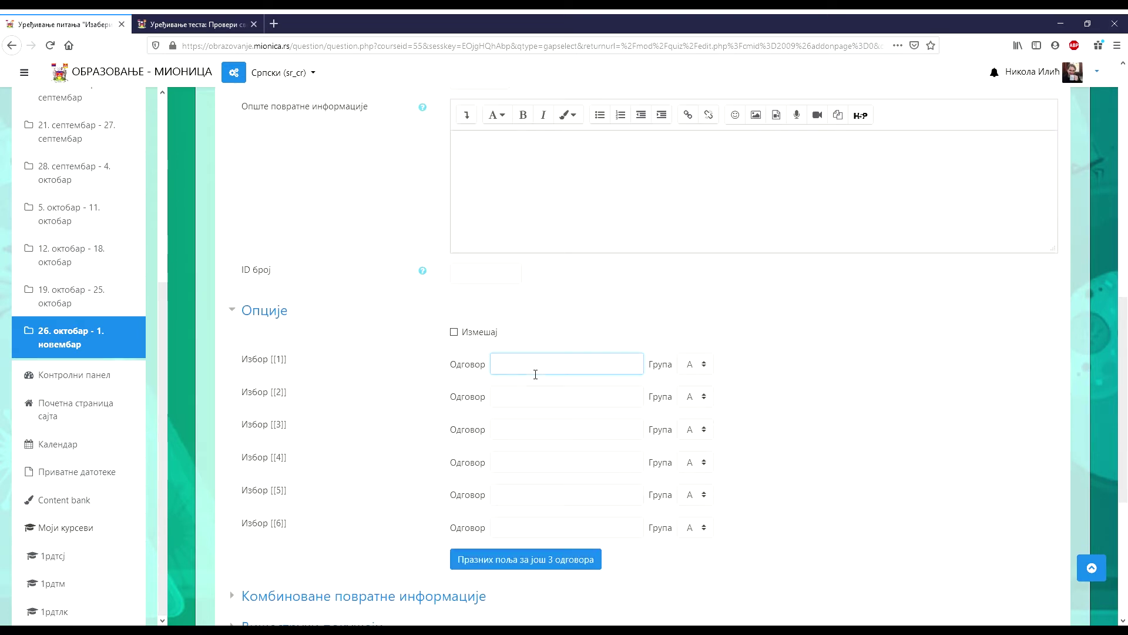
text(Нови Сад)
key(Tab)
key(Tab)
text(Б)
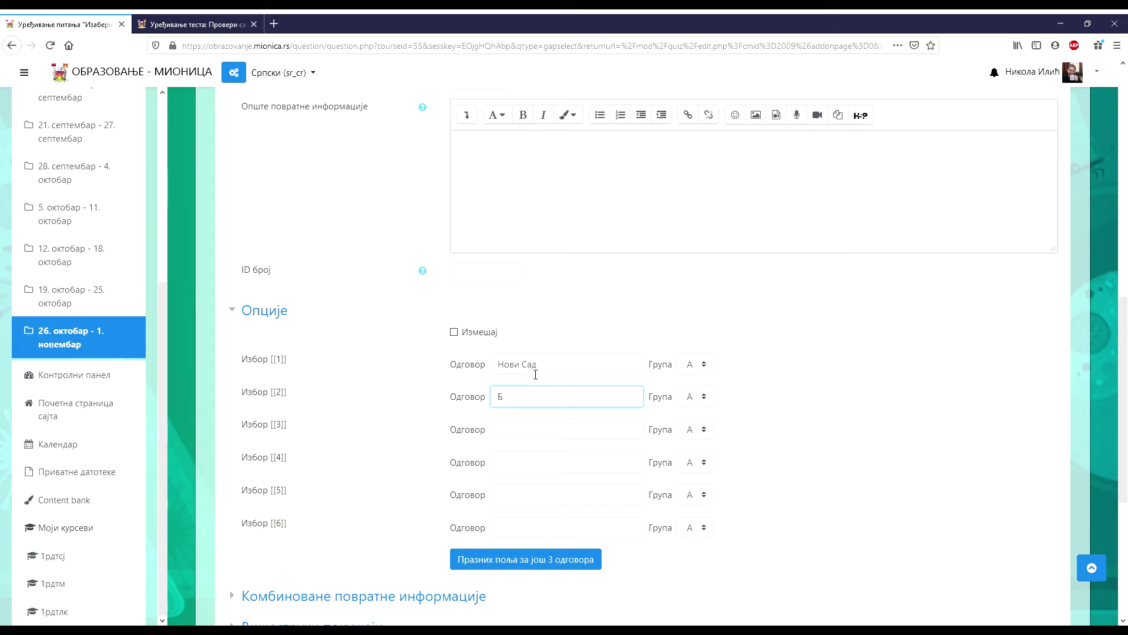
text(еоград)
key(Tab)
key(Tab)
text(Ниш)
key(Tab)
key(Tab)
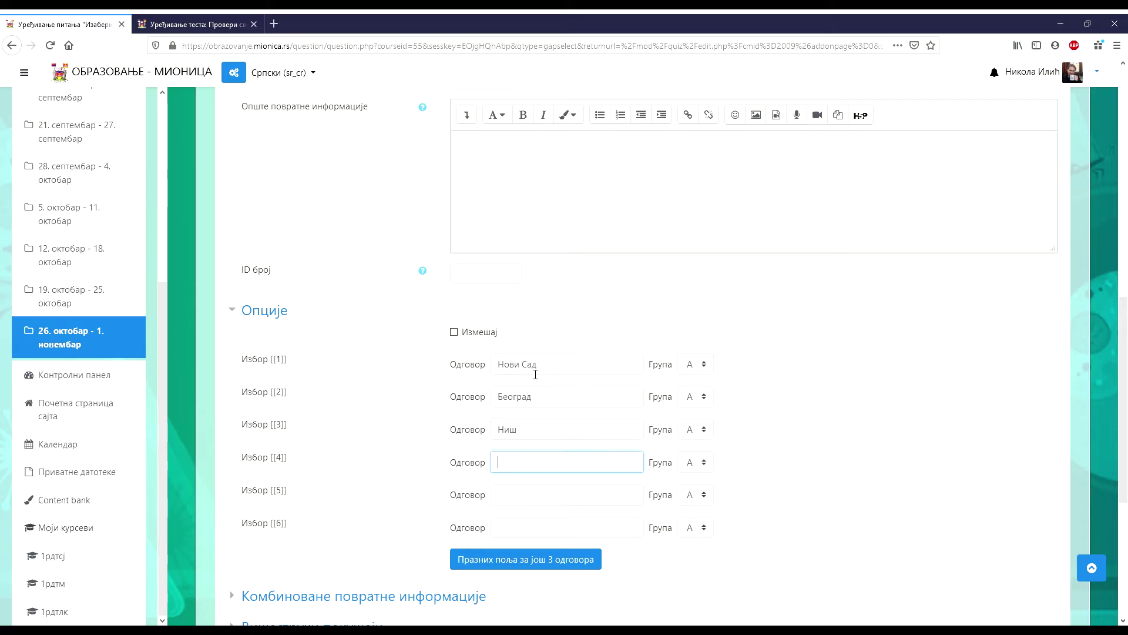
Enter "Азији", "Африци" and "Европи" as the answers for choices 4 to 6
text(Азији)
key(Tab)
key(Tab)
text(Африви)
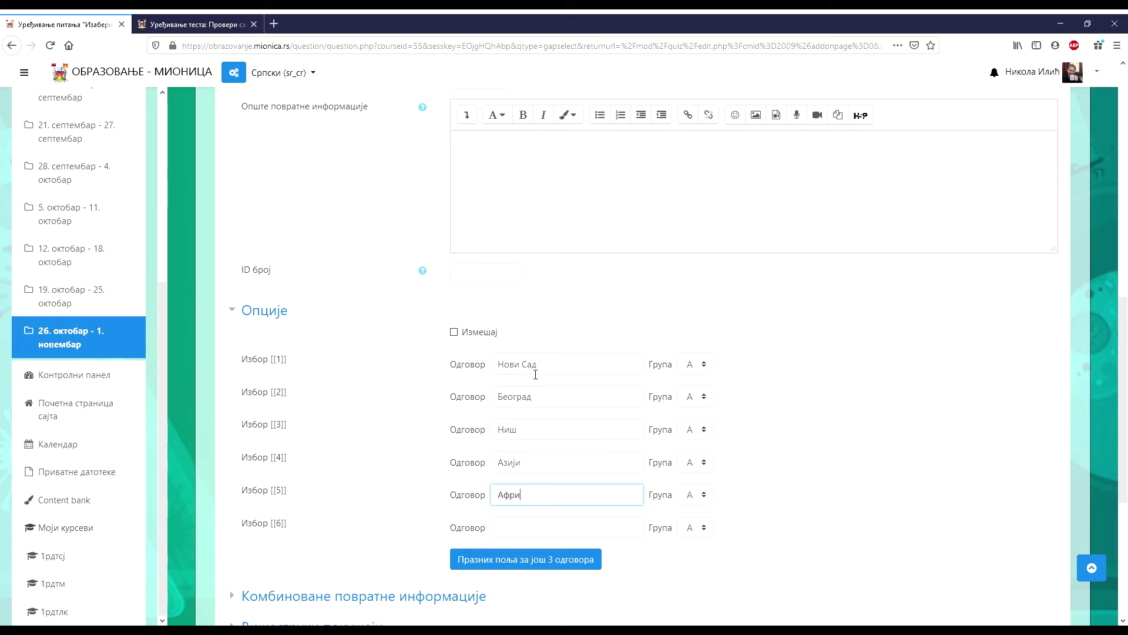
key(Tab)
key(Tab)
text(Европ)
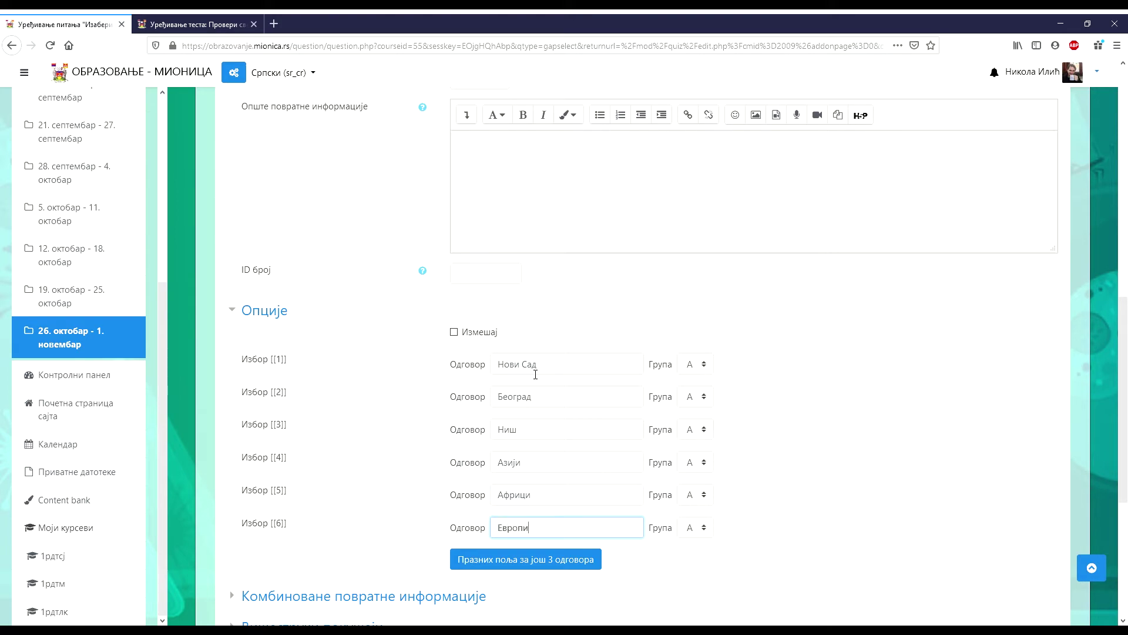
text(и)
Add three more blank choices and fill them with the answers "голуб", "ласта" and "орао"
click(527, 563)
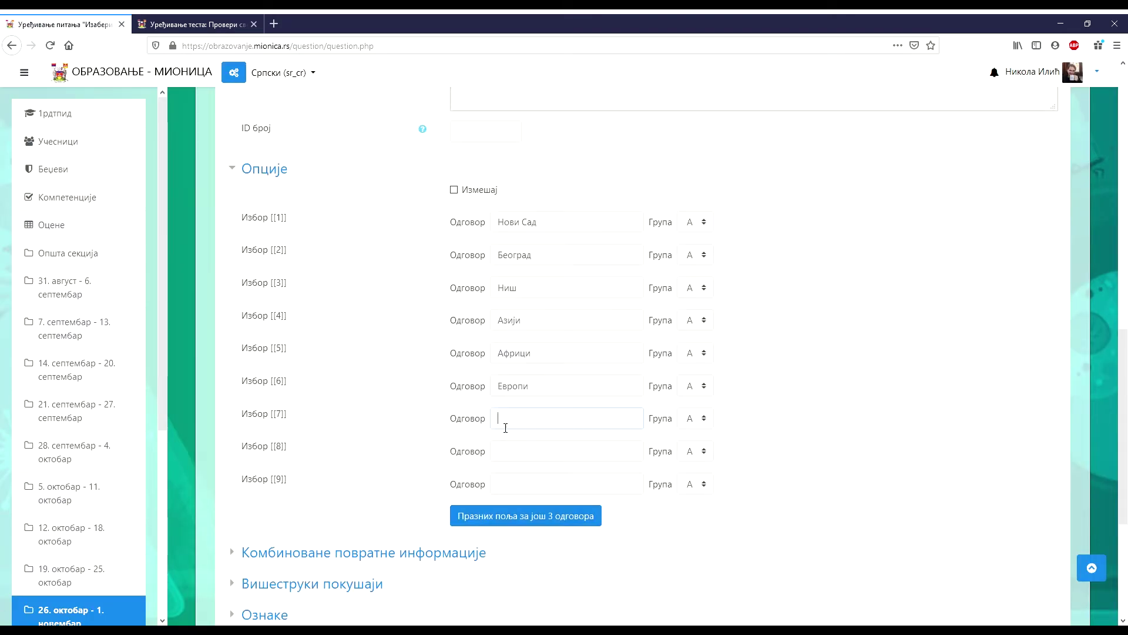
click(506, 428)
text(голуб)
key(Tab)
key(Tab)
text(ласта)
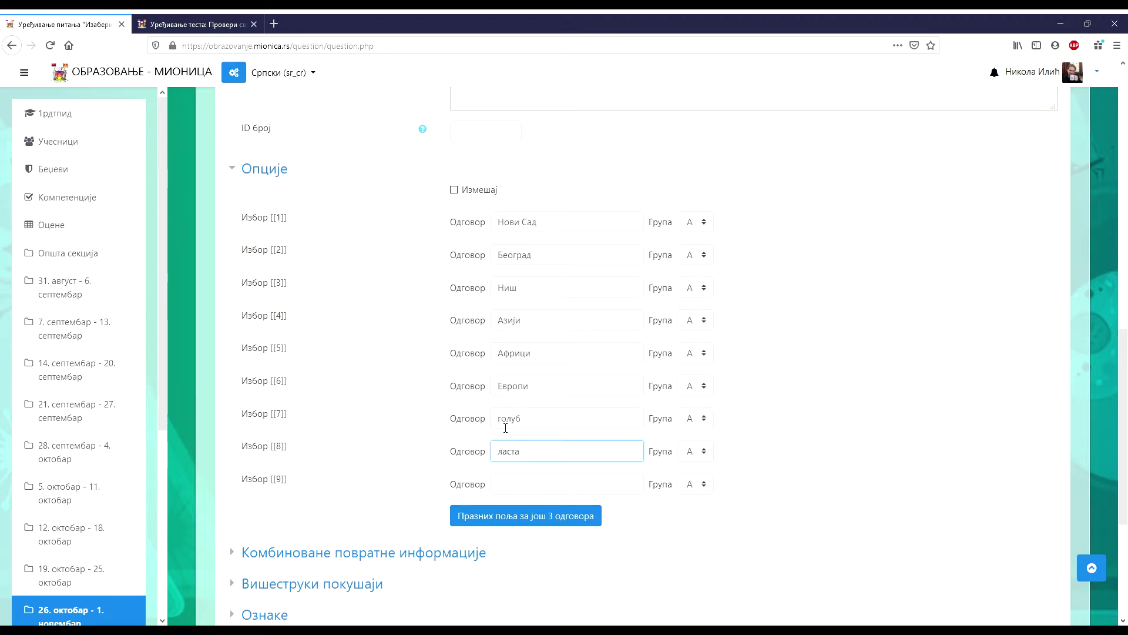
key(Tab)
key(Tab)
text(орао)
Assign the continent choices Азији, Африци and Европи to group B
click(658, 235)
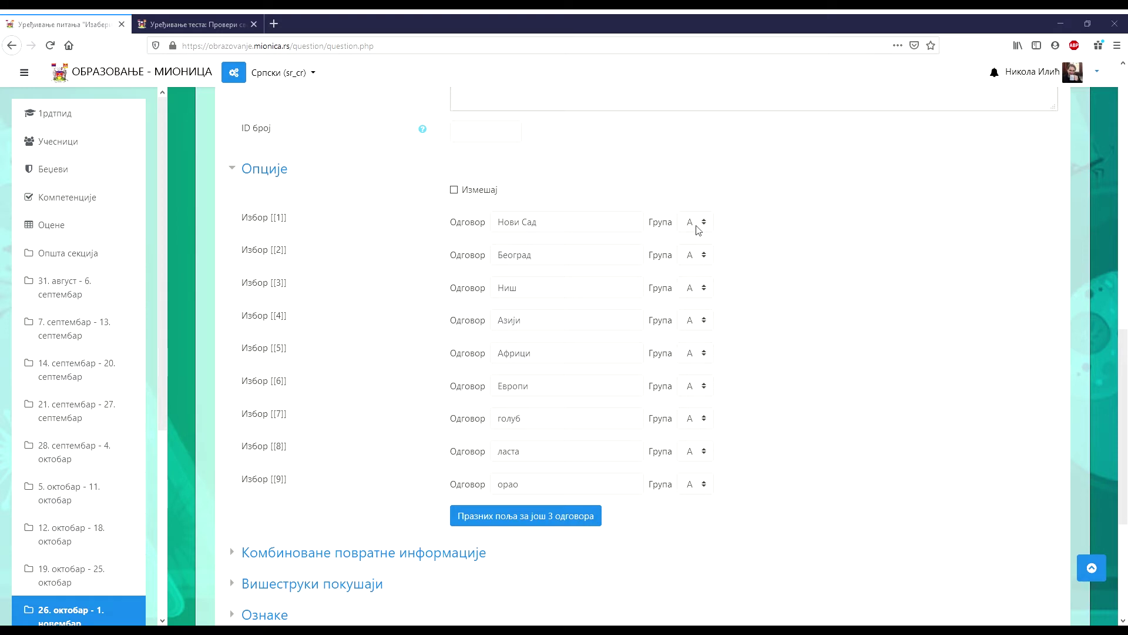
click(705, 320)
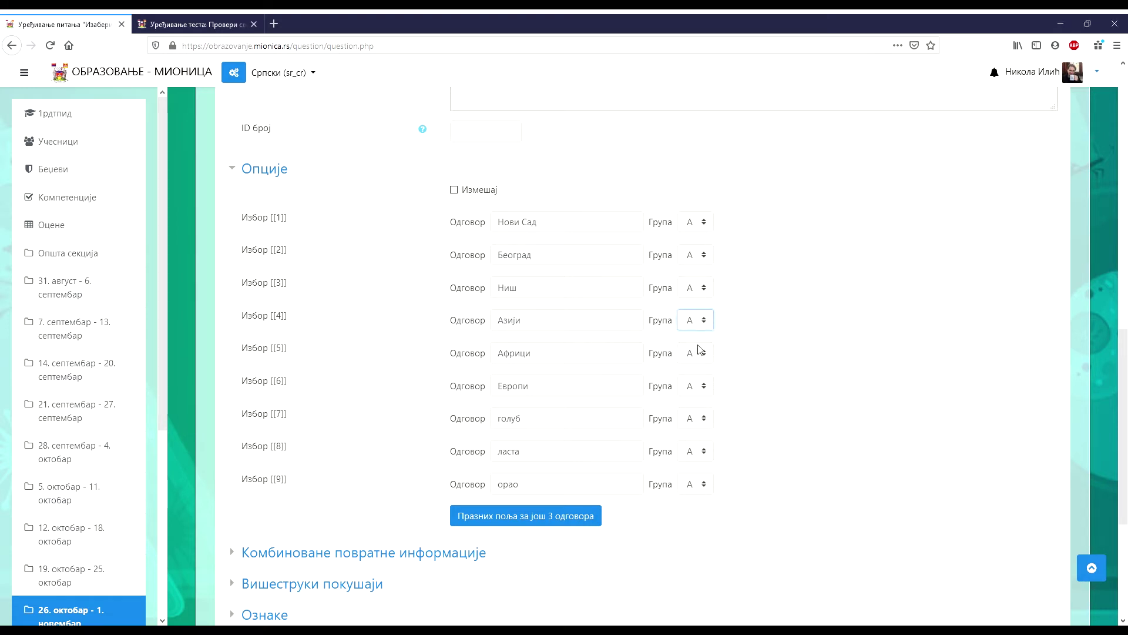
click(702, 353)
click(699, 377)
click(699, 385)
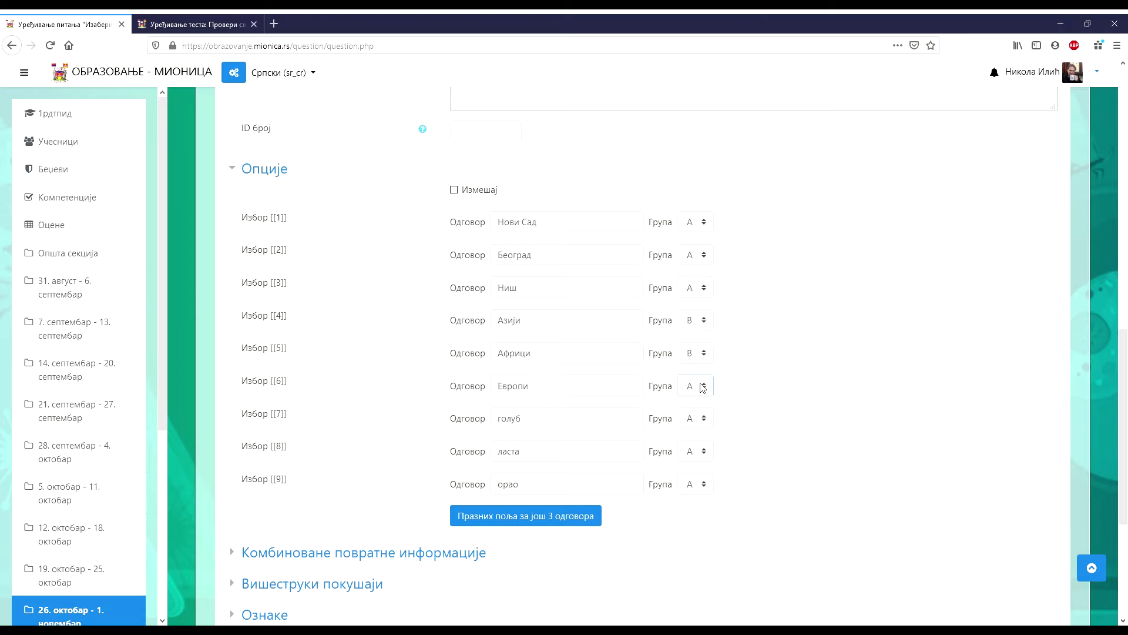
click(706, 406)
Assign the bird choices голуб, ласта and орао to group C
click(706, 417)
click(700, 148)
click(703, 450)
click(695, 146)
click(700, 482)
click(691, 173)
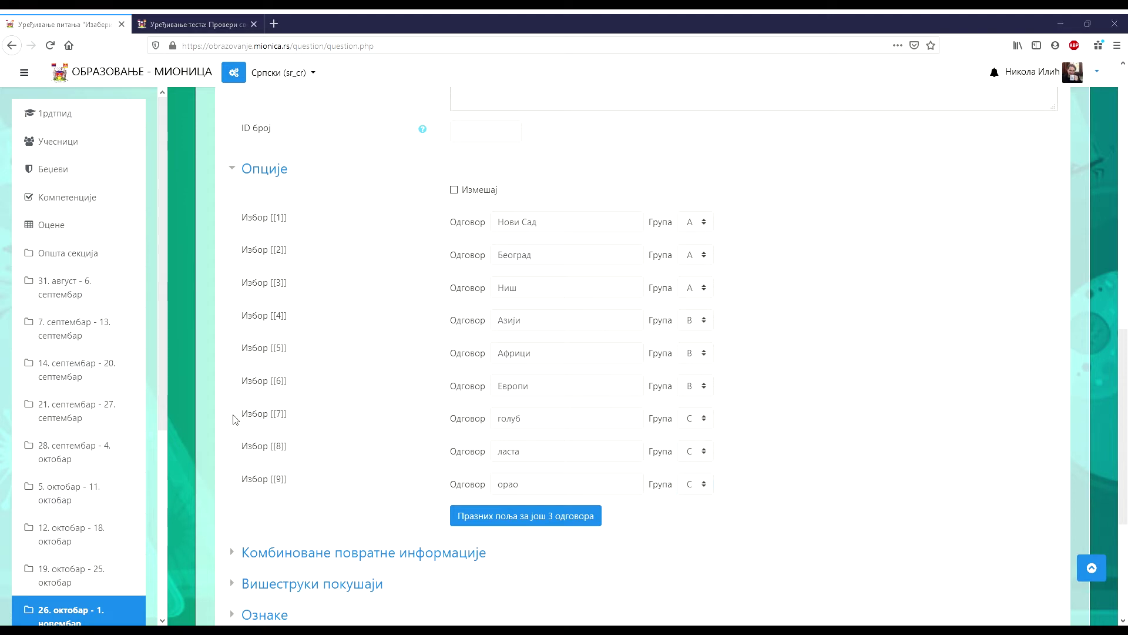
Copy the choice marker [[6]] and insert it after a space at the end of each of the three incomplete sentences
drag(272, 381, 285, 382)
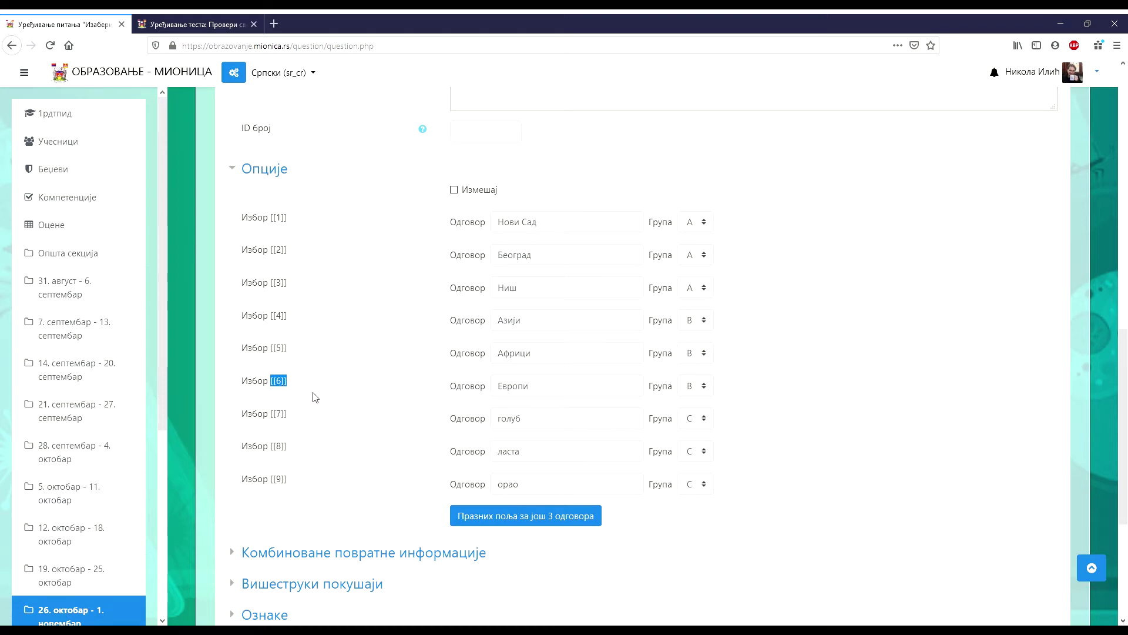
scroll(315, 397, up, 10)
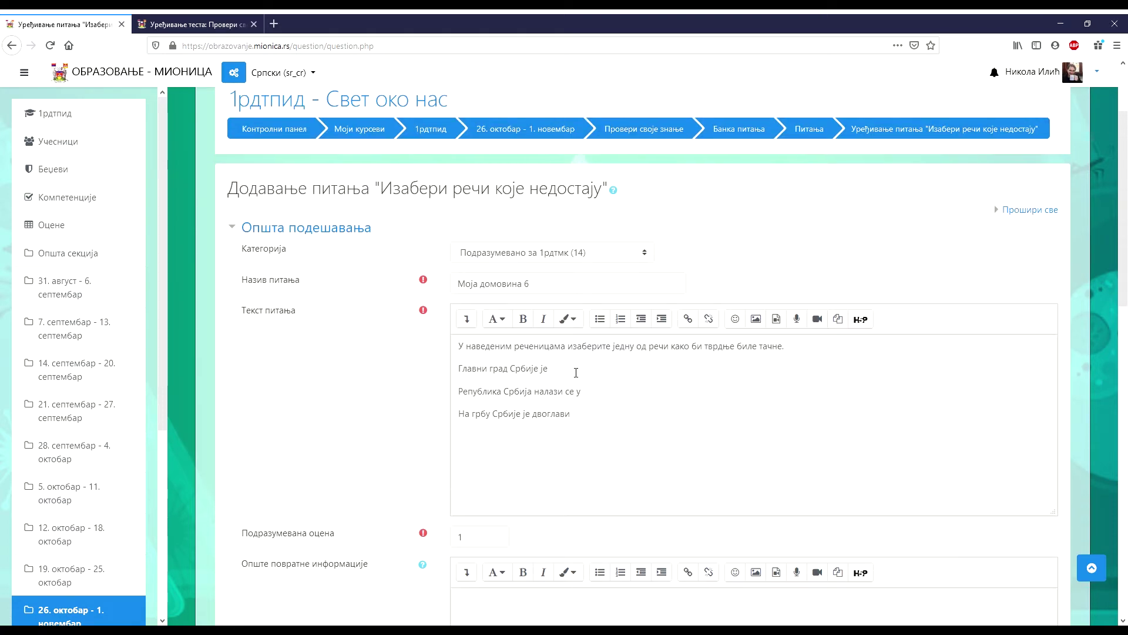
click(576, 373)
text([[6]])
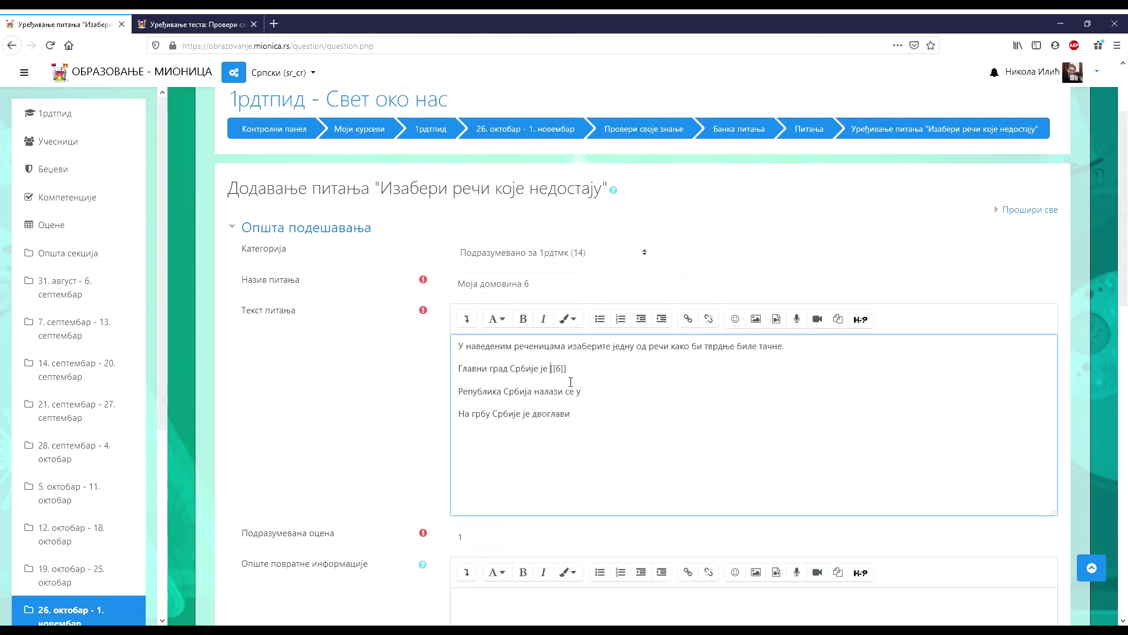
text([[6]])
text([[6]])
End the gap sentences with a period, separated from the [[6]] marker by a space
click(586, 376)
text(.)
click(617, 393)
text(.)
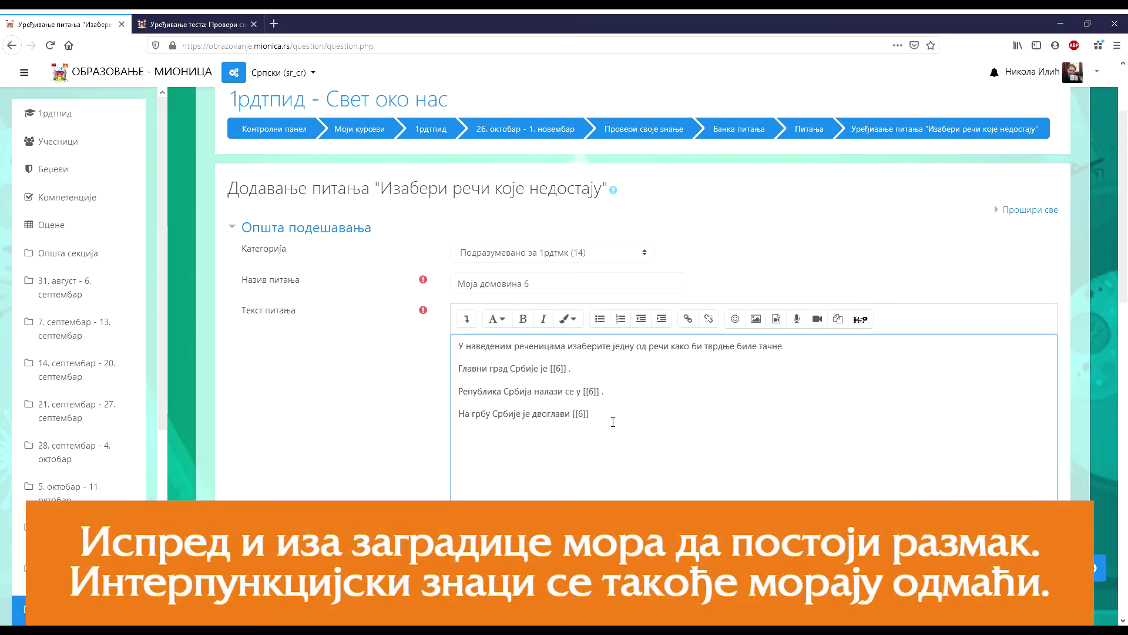
Change the marker in the sentence "Главни град Србије је" to [[2]], matching the choice Београд
scroll(601, 468, down, 12)
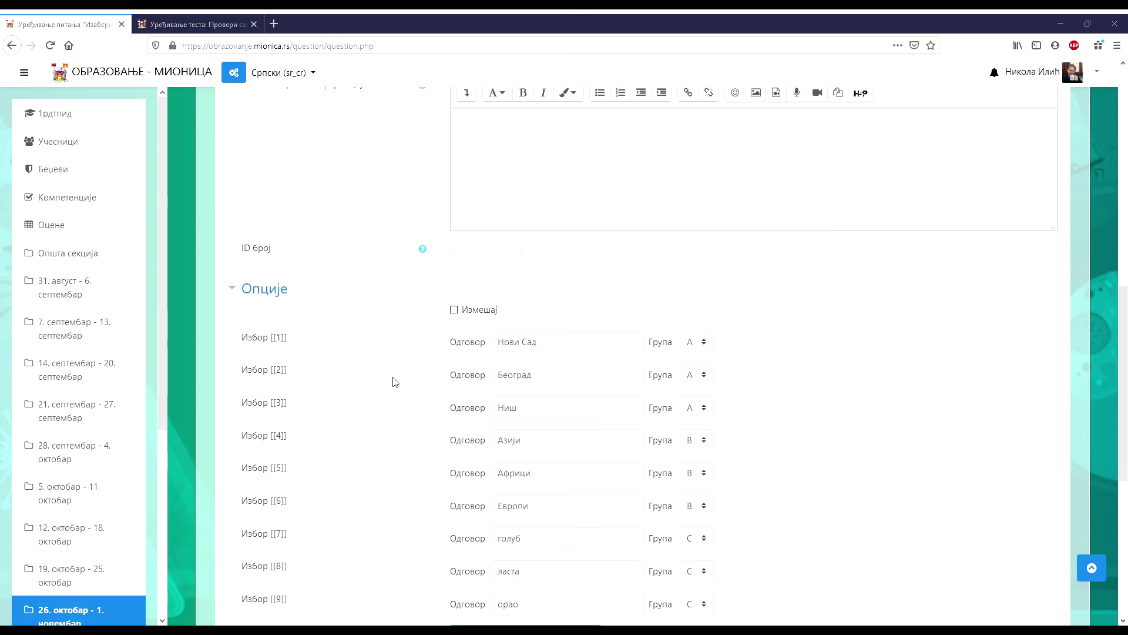
click(281, 371)
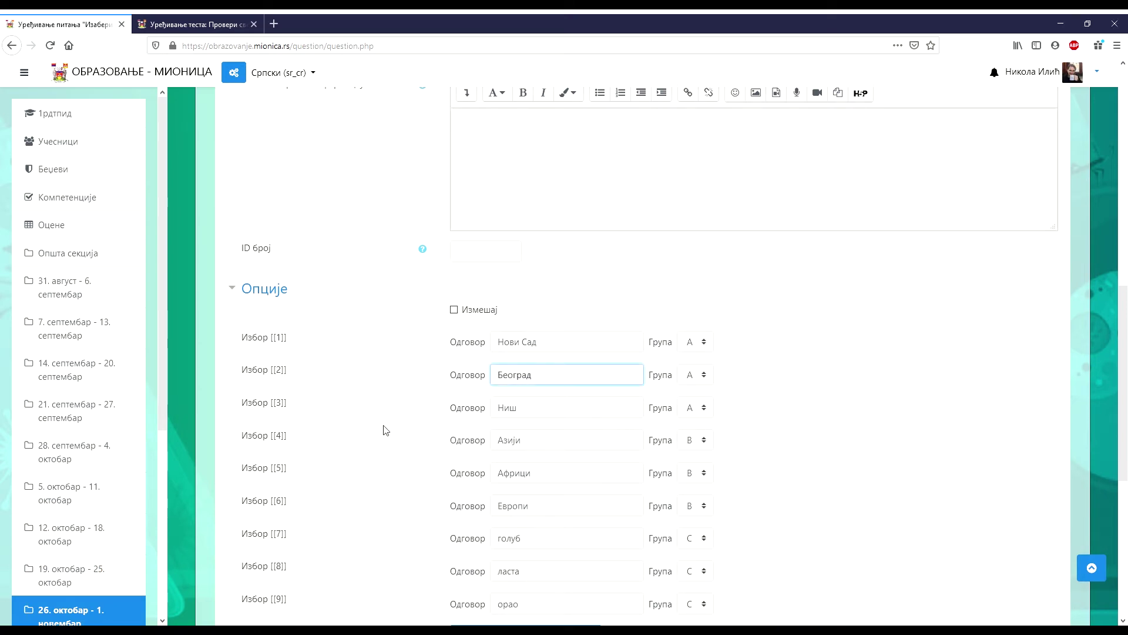
scroll(592, 325, up, 10)
scroll(416, 403, down, 10)
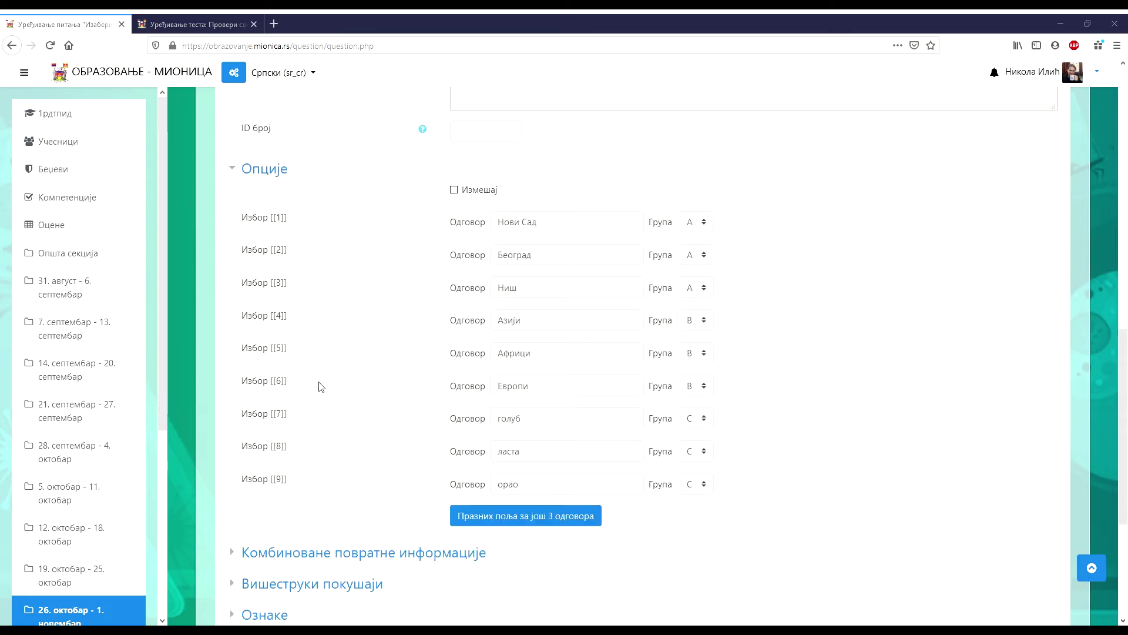
scroll(382, 395, up, 8)
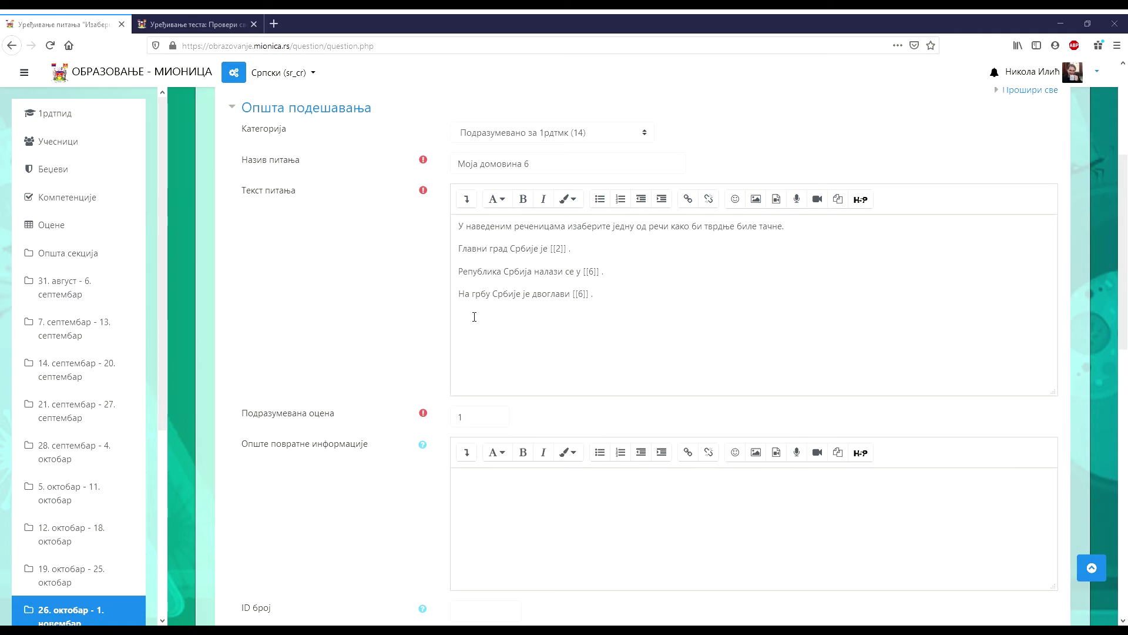
Change the marker in the sentence "На грбу Србије је двоглави" to [[9]], matching the choice орао
scroll(468, 386, down, 10)
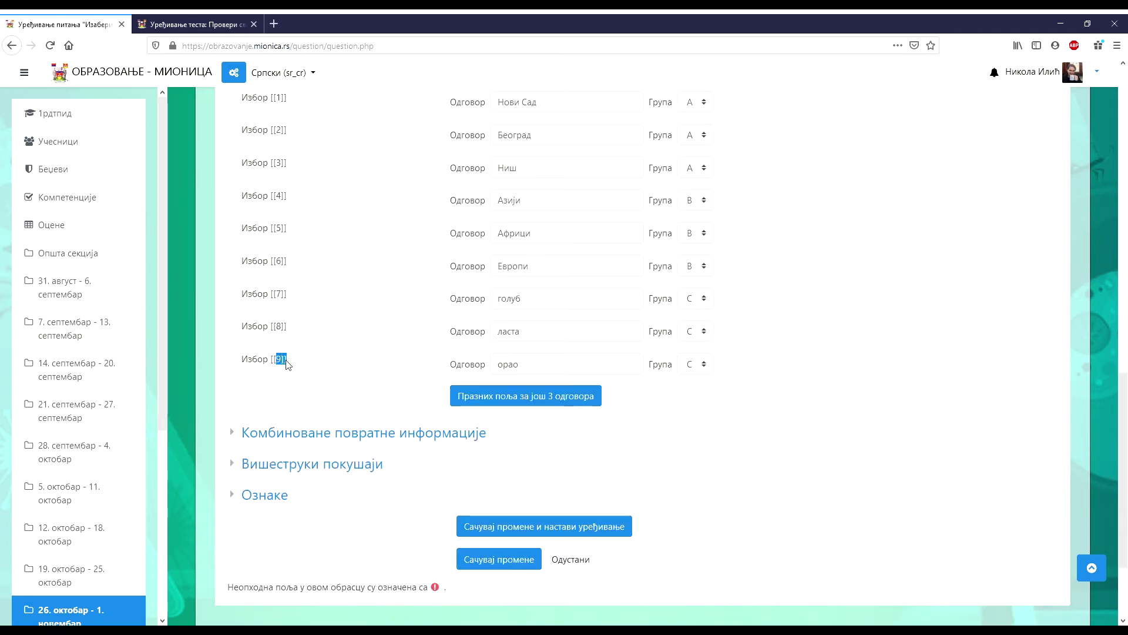
scroll(353, 364, up, 10)
double_click(583, 415)
text(9)
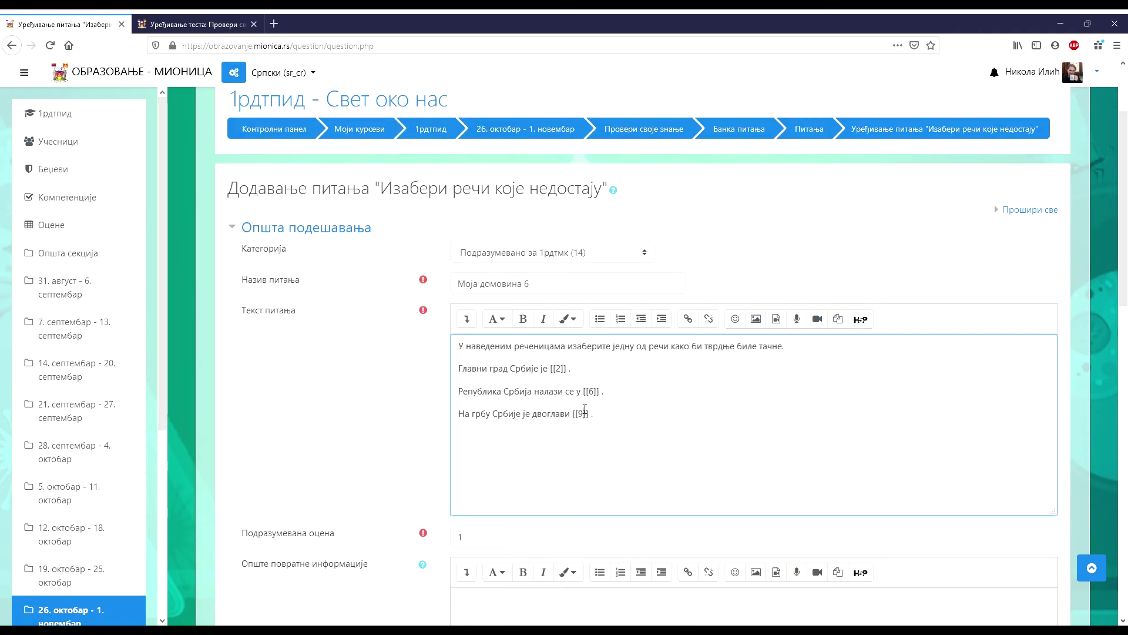
Set the combined feedback for any correct answer to "Твој одговор је тачан."
scroll(360, 453, down, 10)
double_click(465, 370)
text(Т)
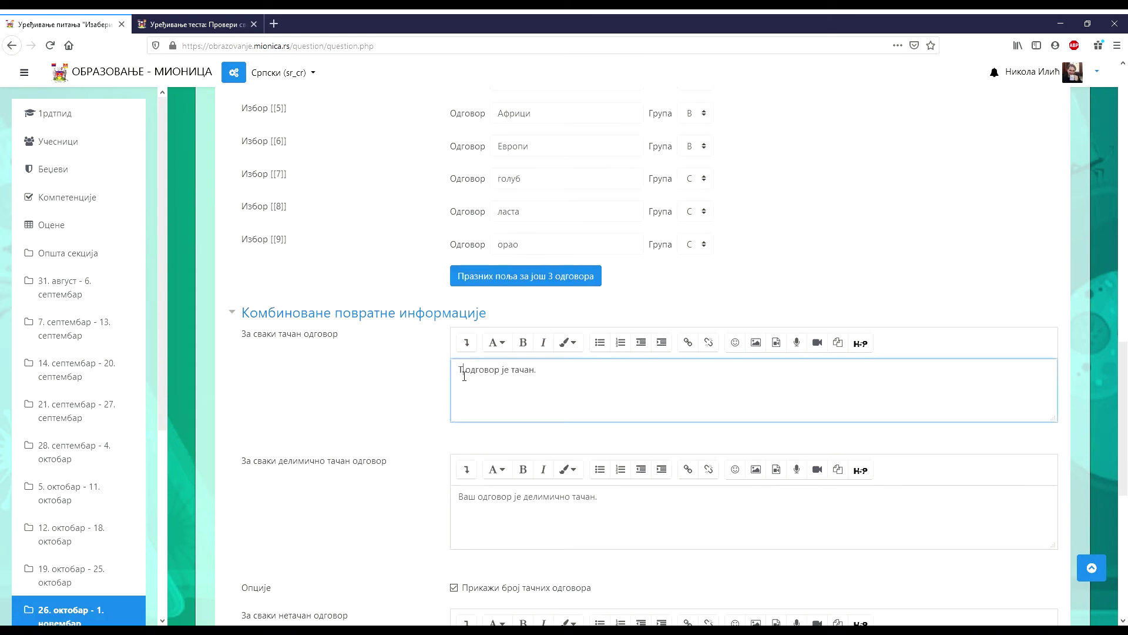
text(вој)
scroll(613, 380, up, 15)
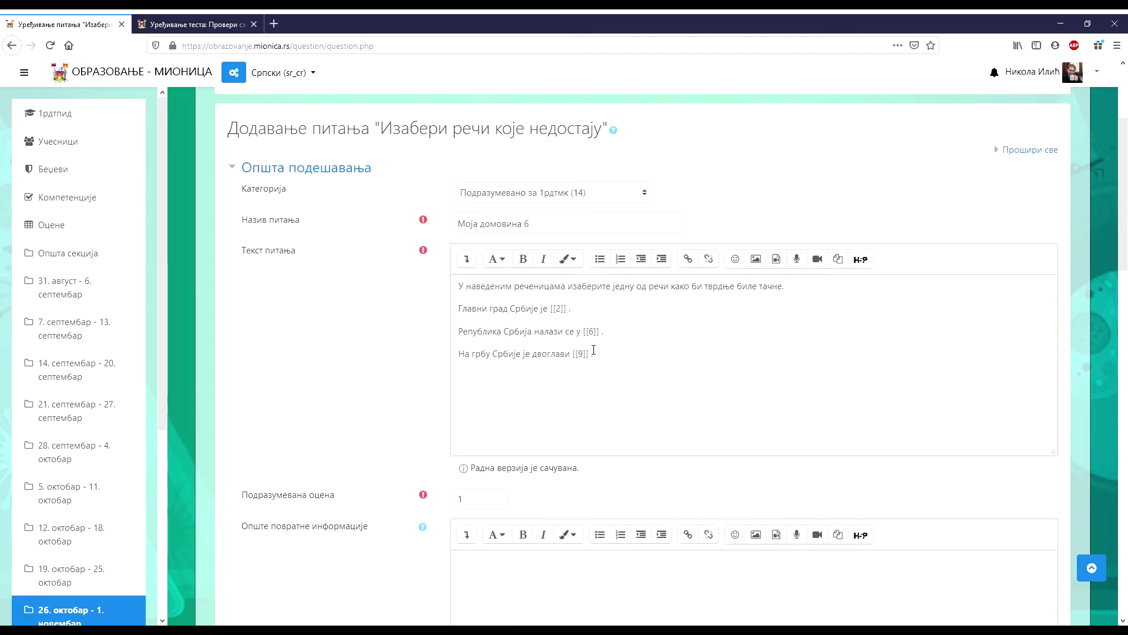
scroll(570, 386, down, 15)
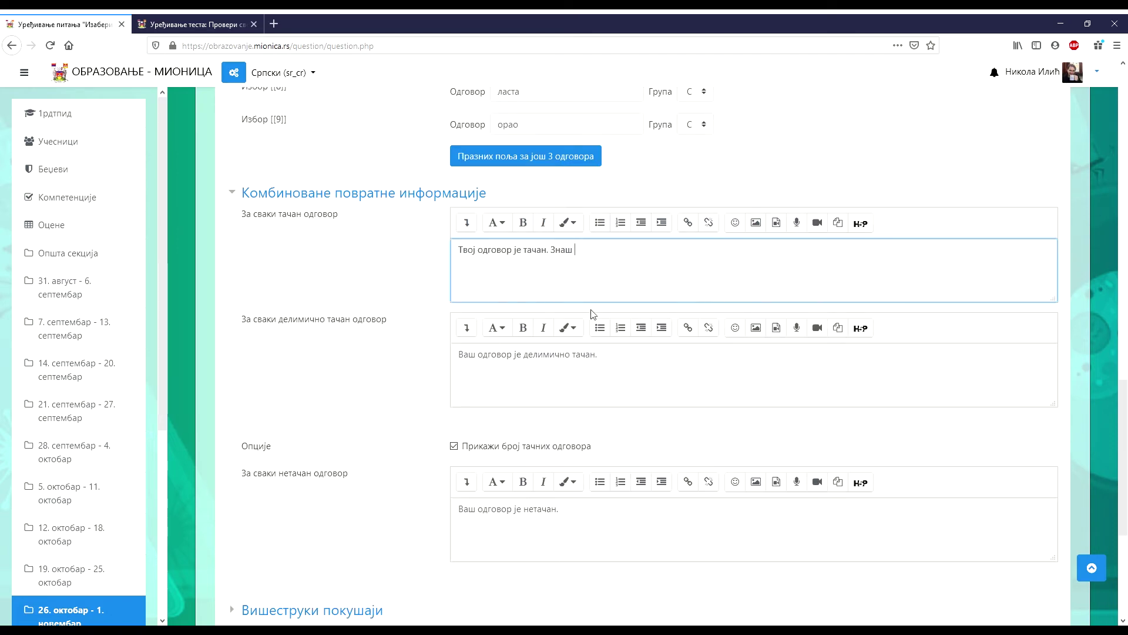
Set the feedback for any partially correct answer to "Твој одговор је делимично тачан. Погледај лекцију још једном и подсети се."
double_click(466, 354)
text(Твој одговор)
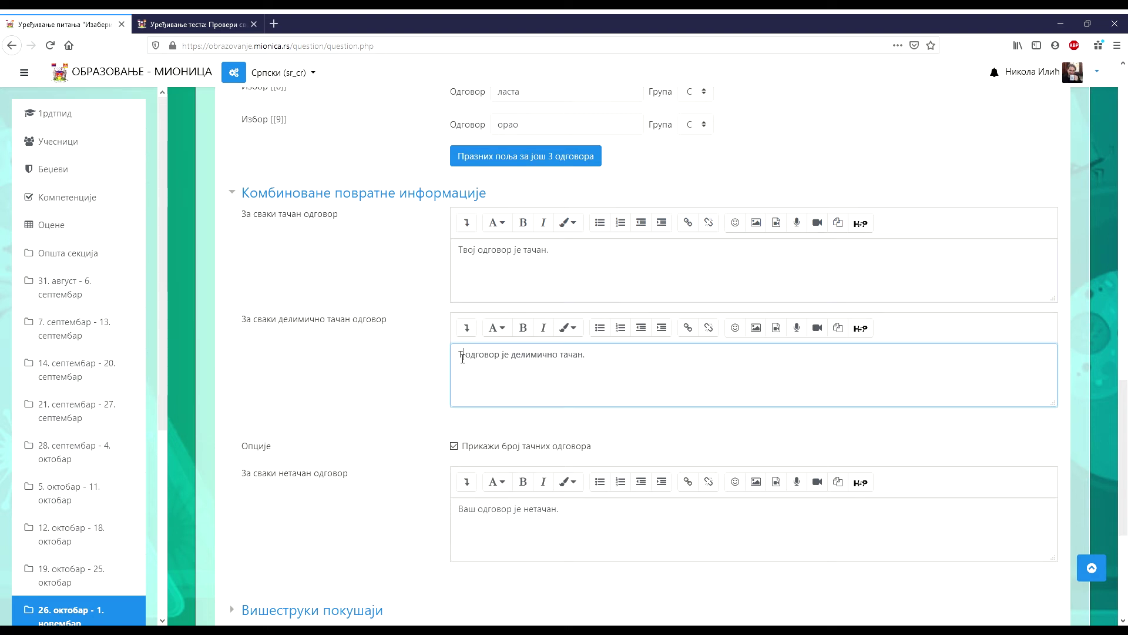
text( је делимично тачан. Погледај лекцију још једном и подсети се.)
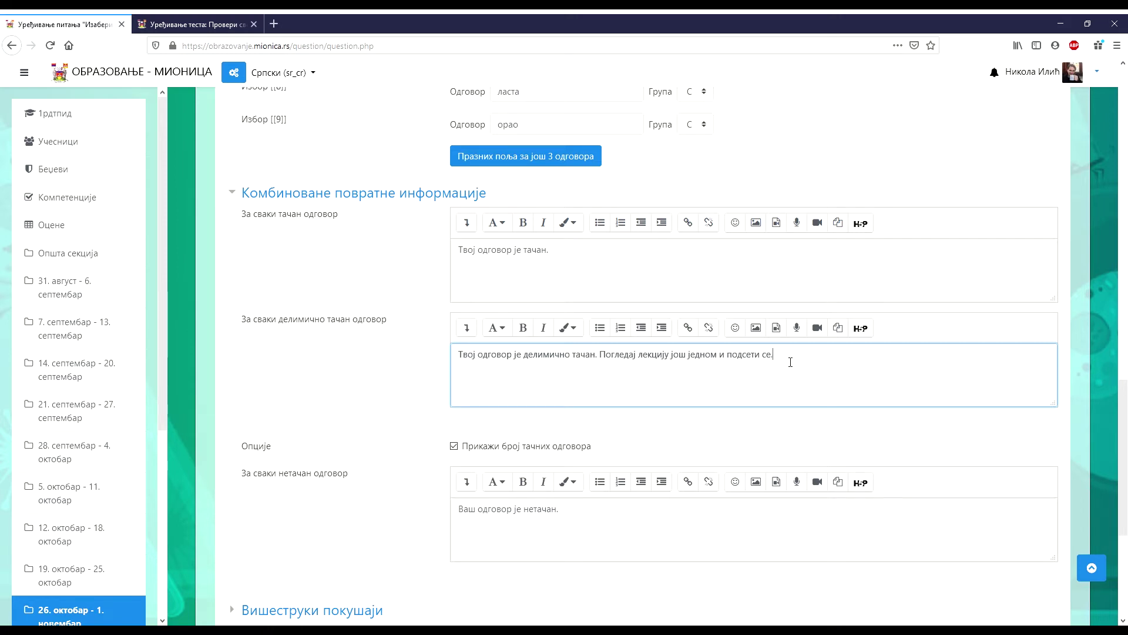
Copy the partially correct feedback into the incorrect answer feedback, change "делимично тачан" to "нетачан" there, and save the question
key(ctrl+a)
key(ctrl+c)
drag(562, 509, 411, 514)
key(ctrl+v)
double_click(534, 510)
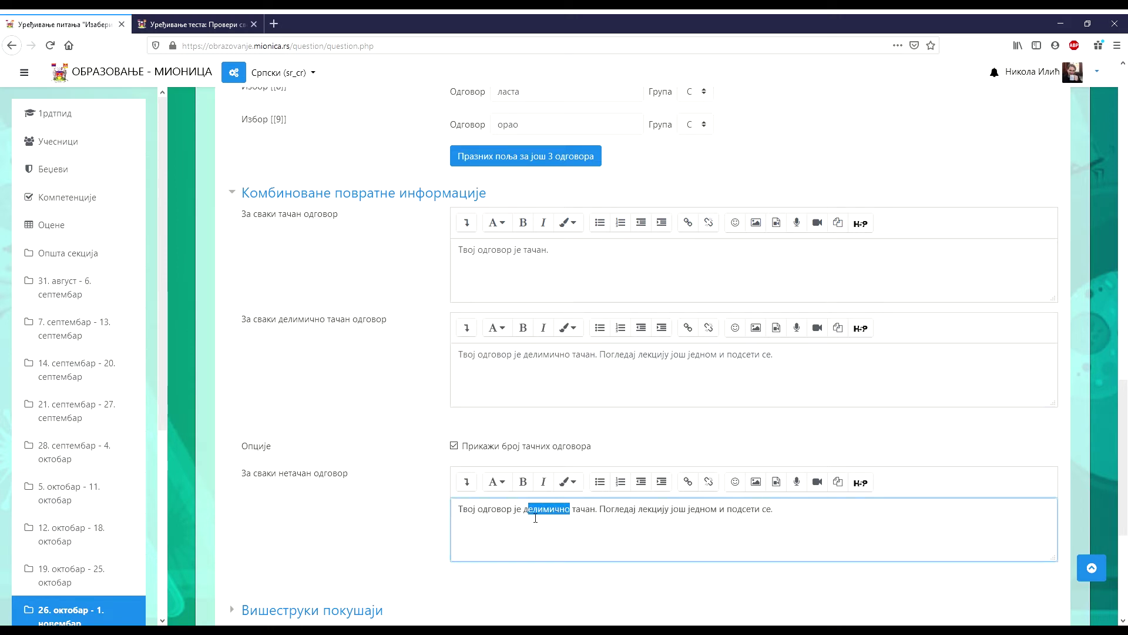
text(не)
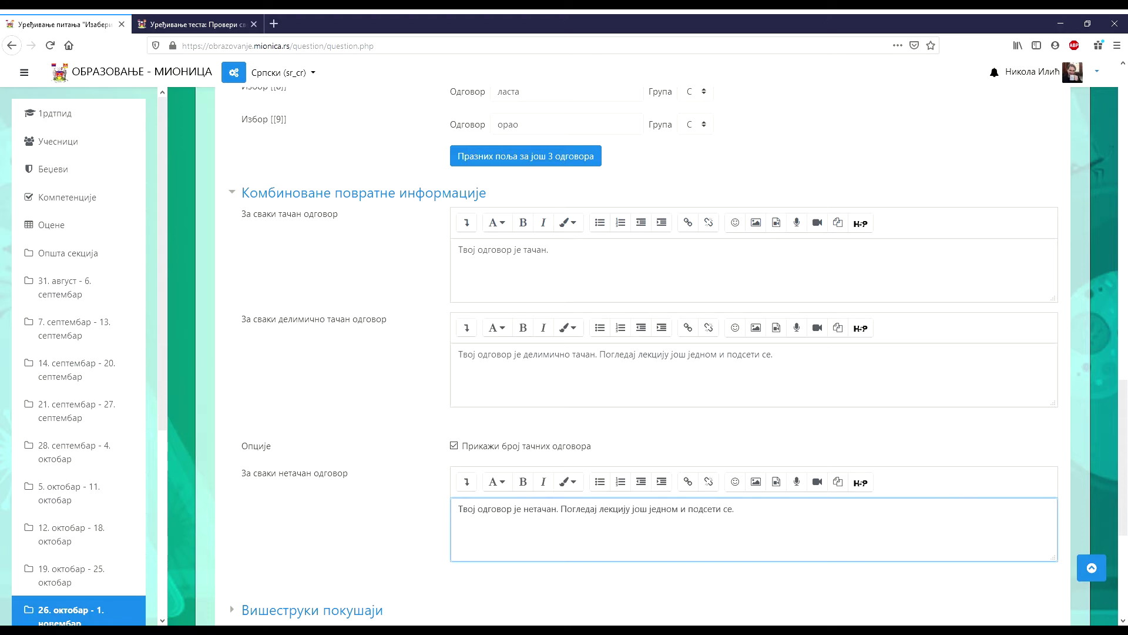
scroll(464, 517, down, 4)
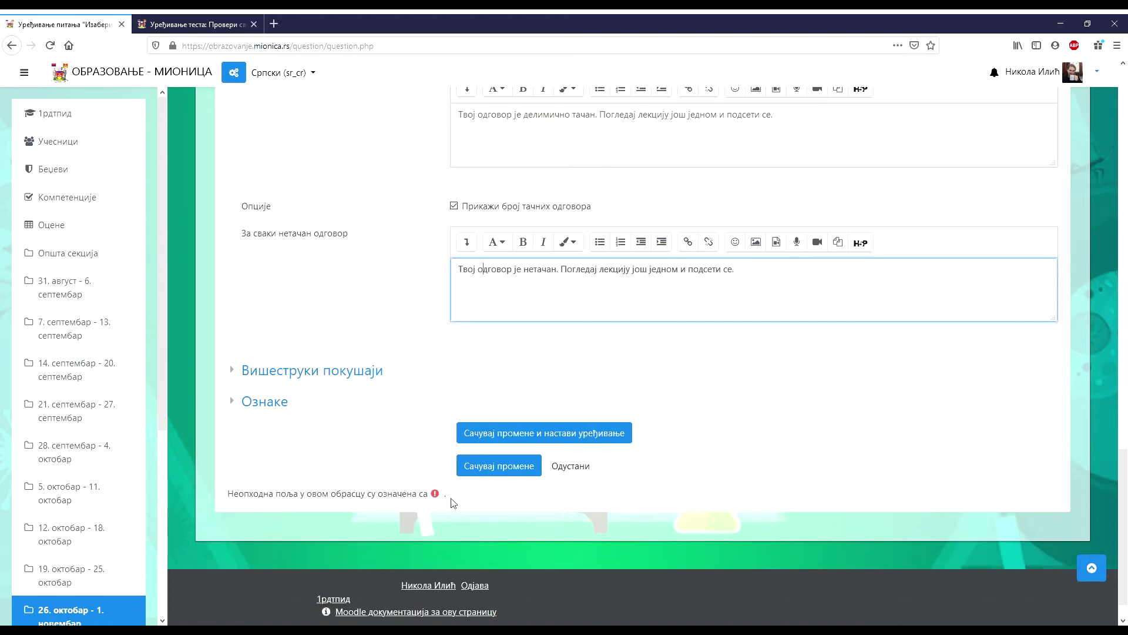
click(504, 471)
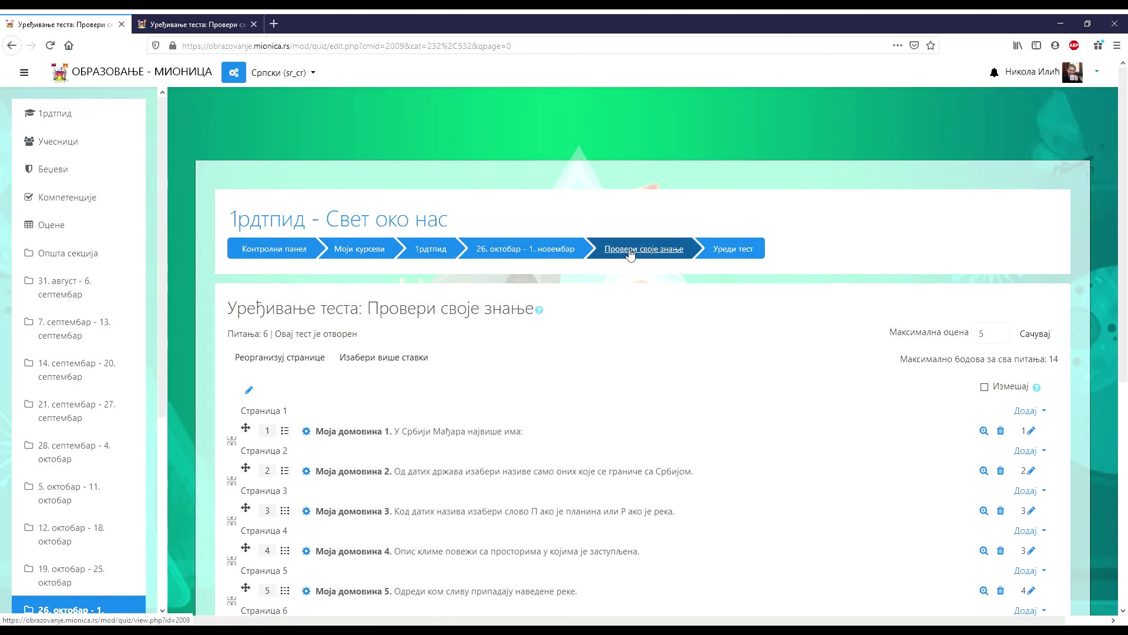
Start a preview attempt of the quiz "Провери своје знање" and go to question 6
click(649, 252)
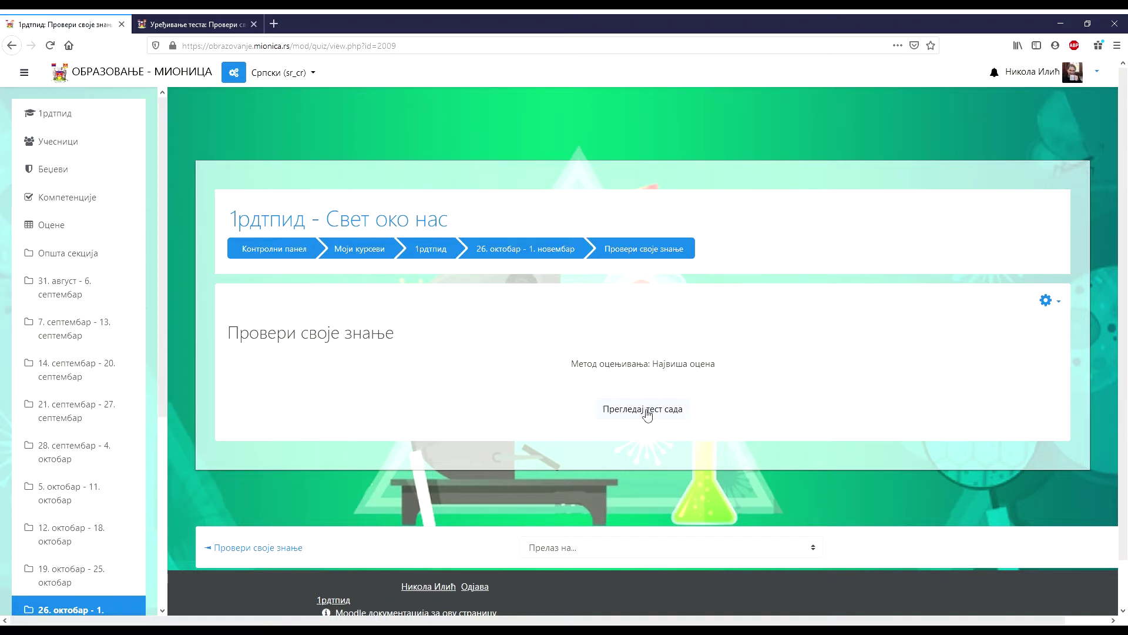
click(646, 413)
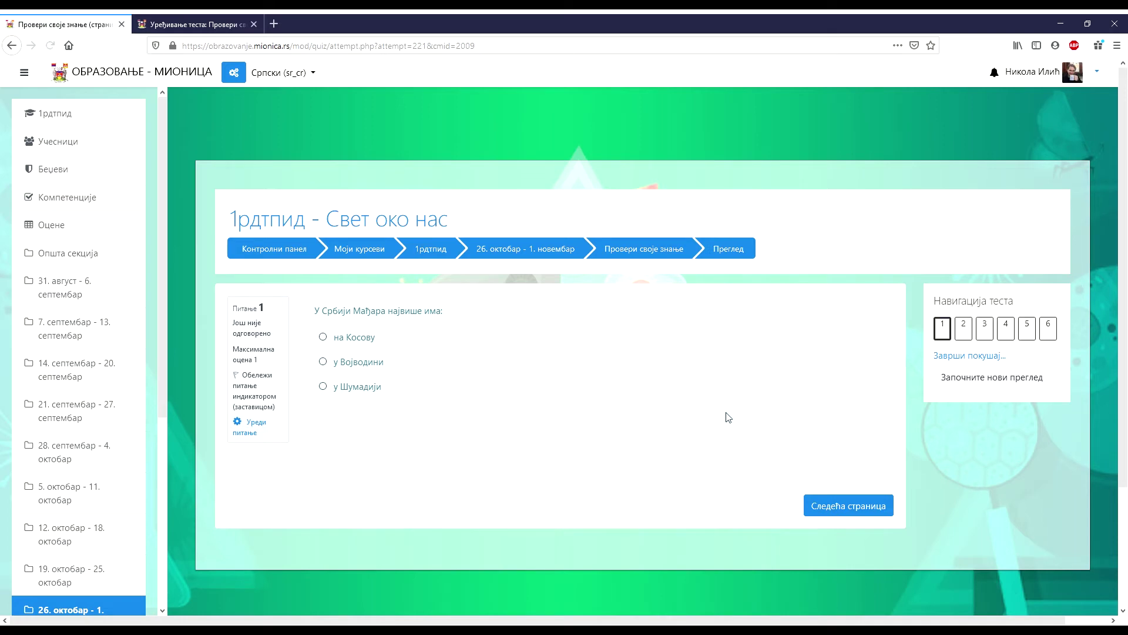
click(1048, 328)
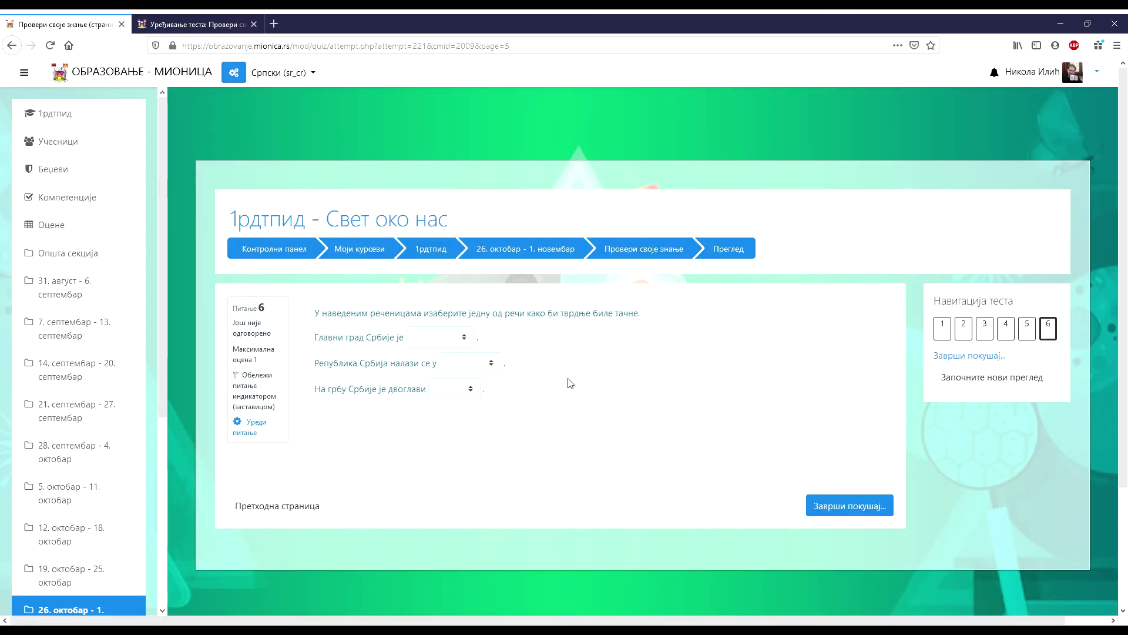
Fill the three gaps of question 6 with Београд, Европи and орао
click(464, 339)
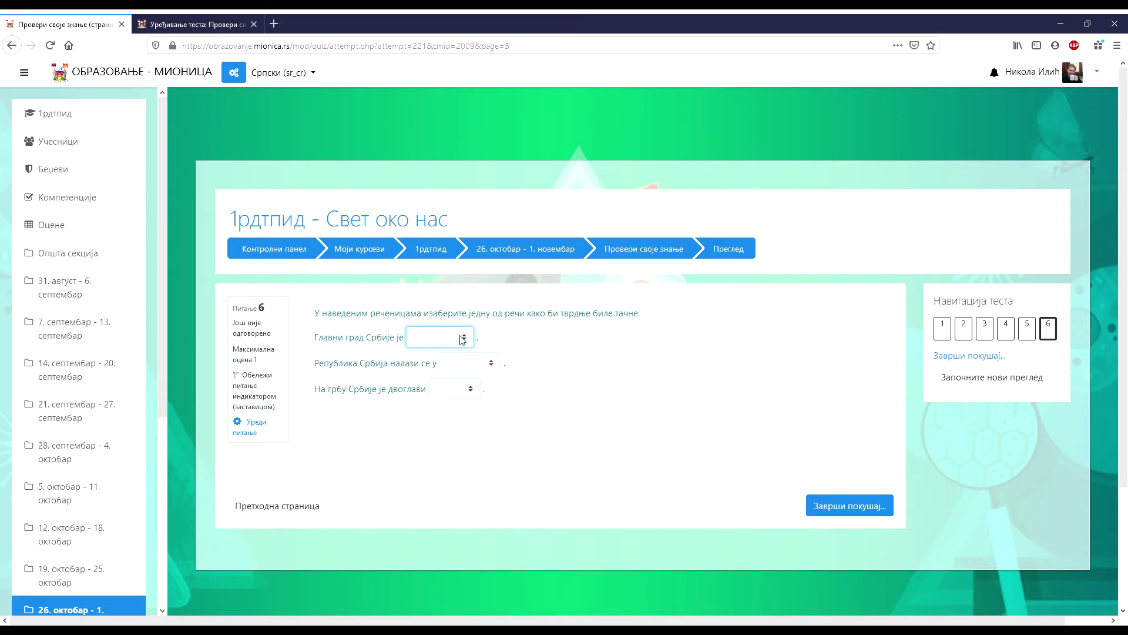
click(442, 396)
click(491, 363)
click(464, 441)
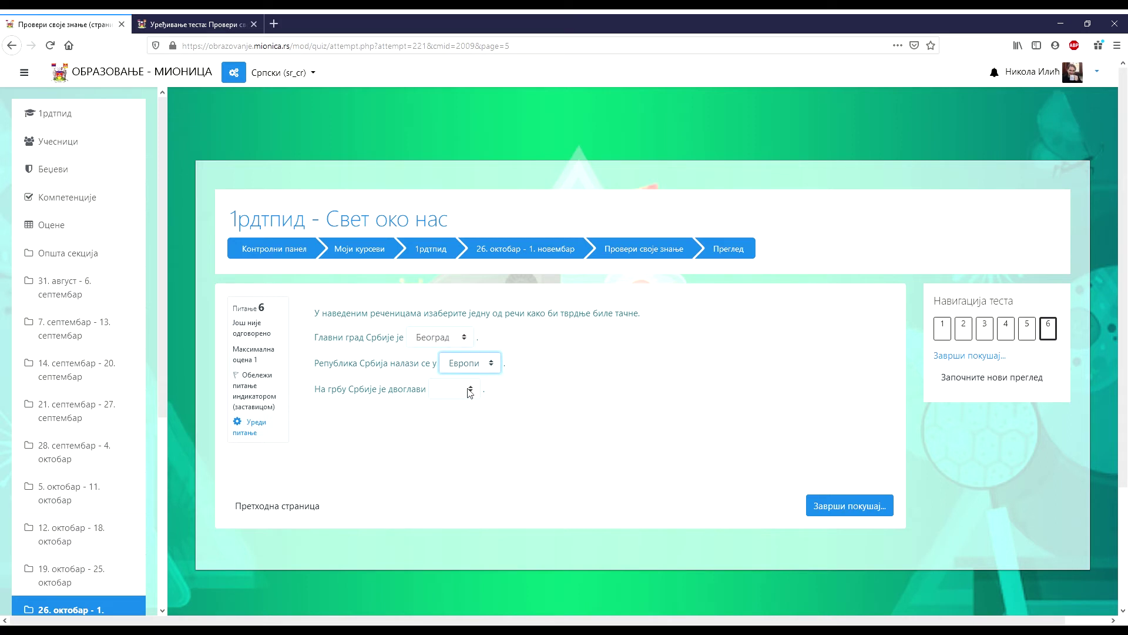
click(470, 391)
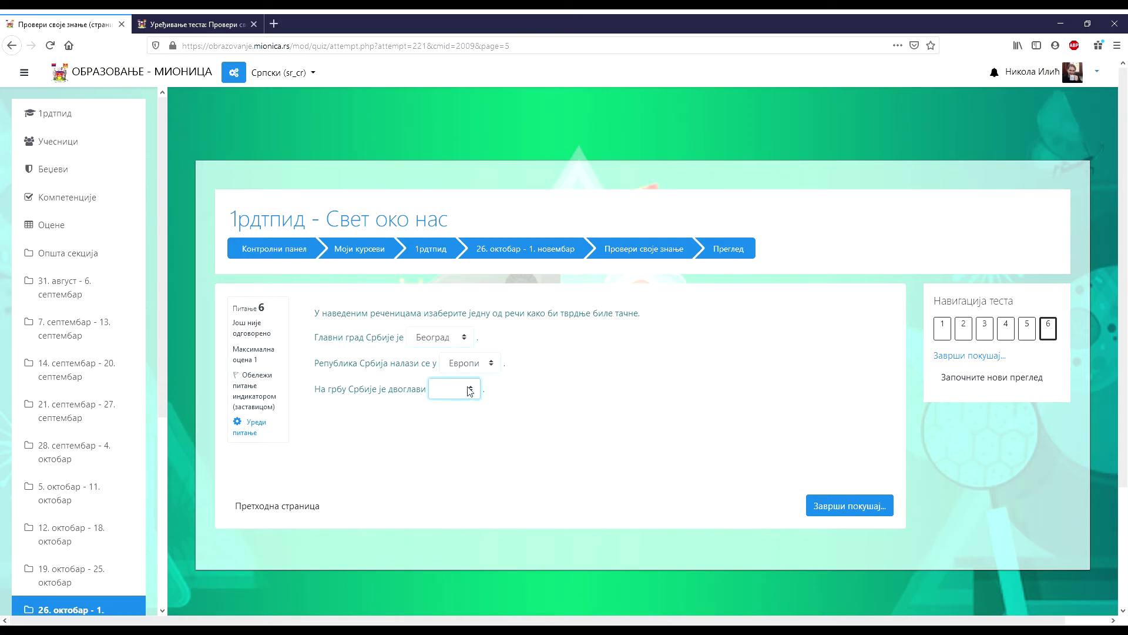
click(453, 466)
Finish the attempt, submit all answers, and check the marking and feedback of question 6
click(860, 509)
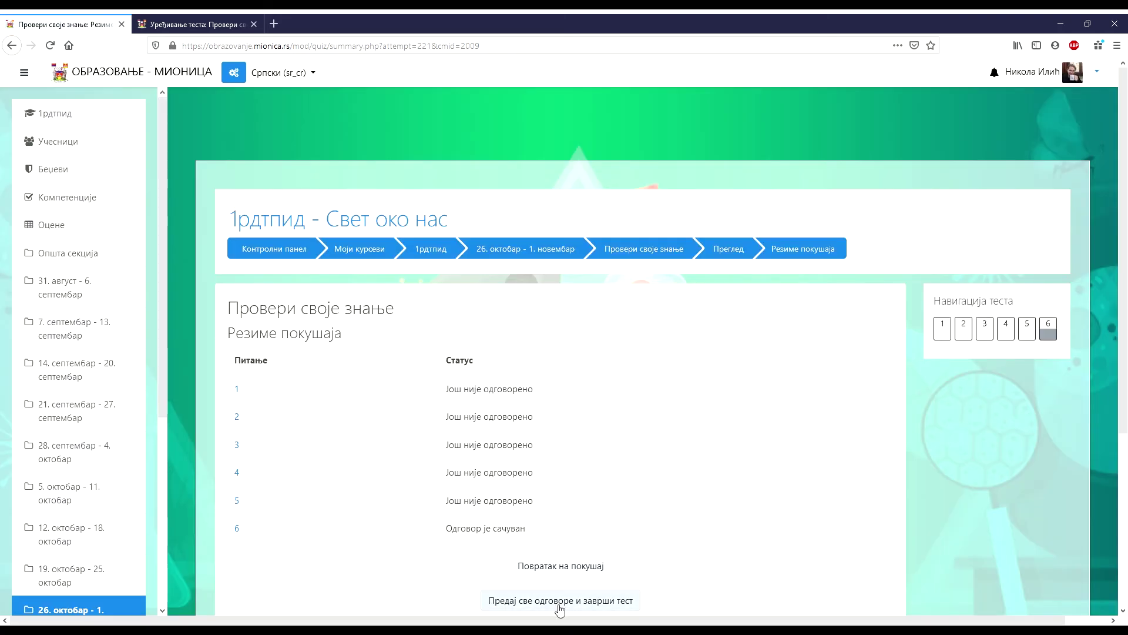
click(561, 601)
click(599, 416)
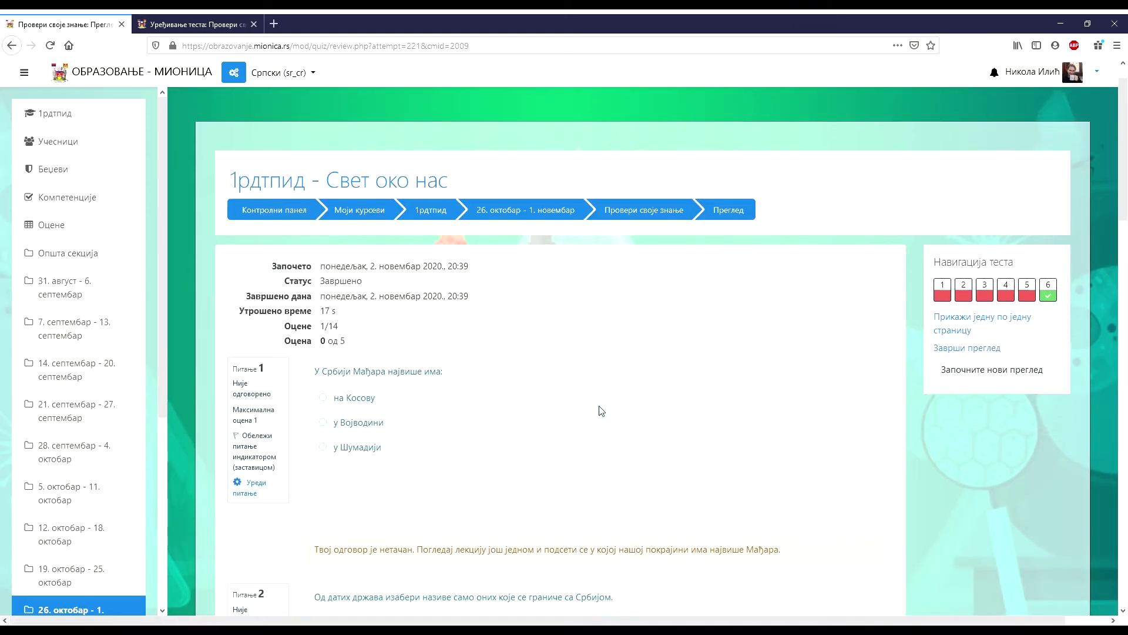
scroll(601, 410, down, 20)
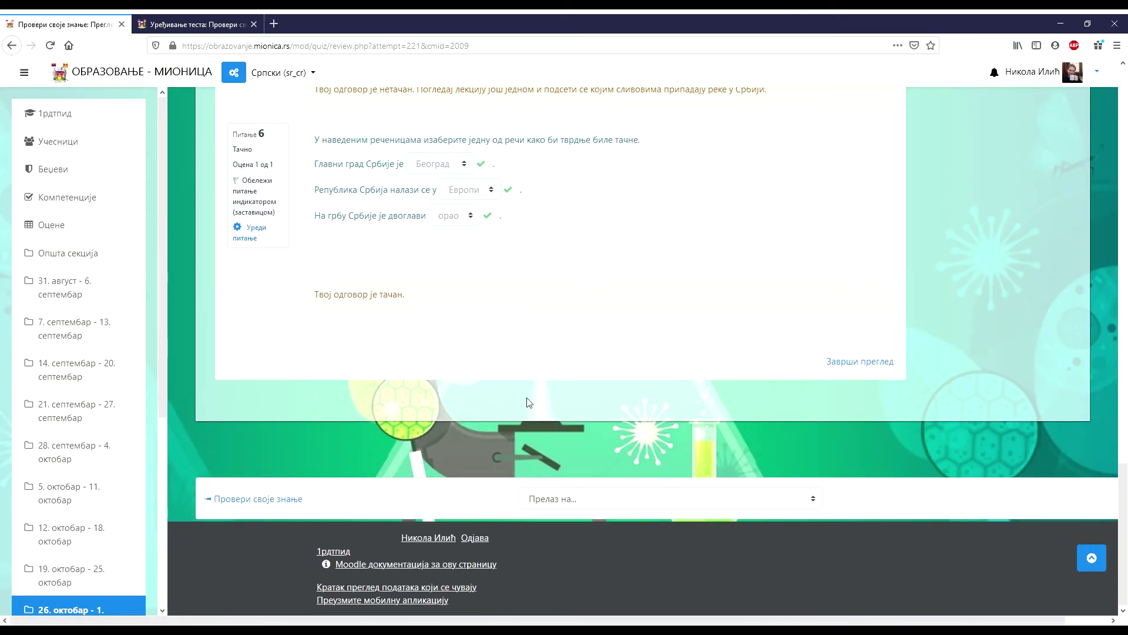
drag(324, 302, 423, 312)
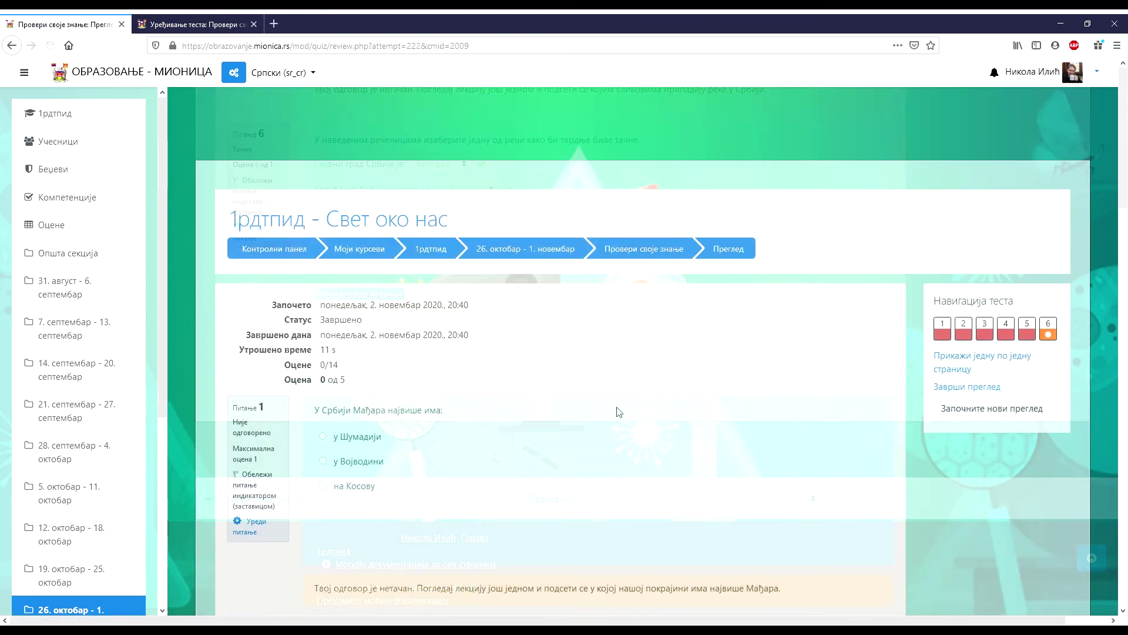
Check the question 6 feedback in a partially correct attempt and in an unanswered attempt, and finish the review
click(1053, 329)
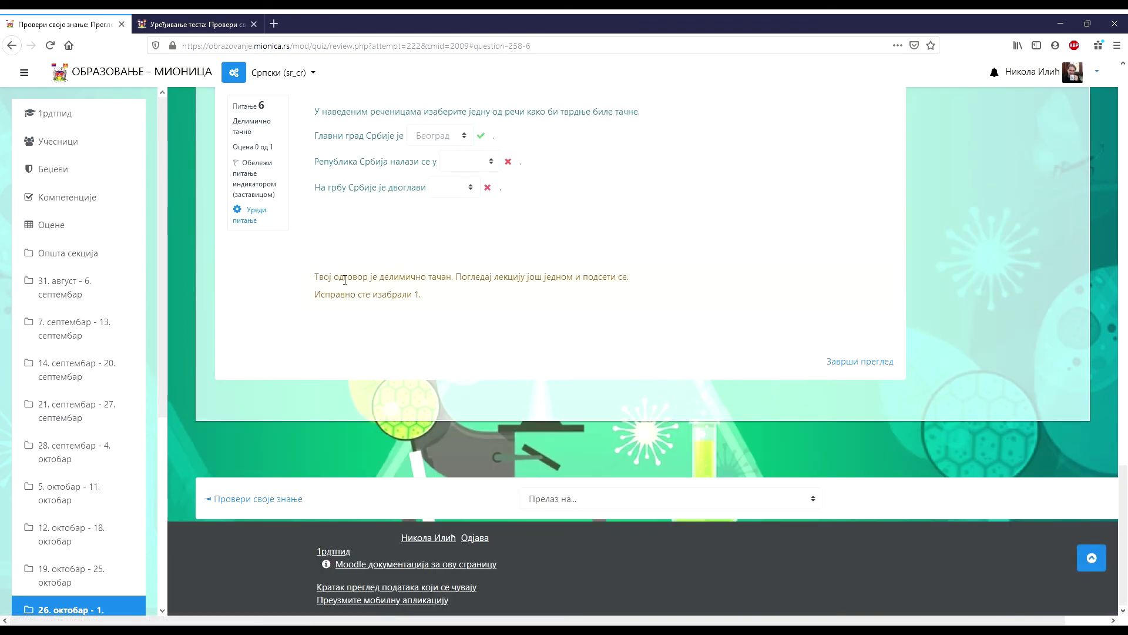
drag(334, 277, 451, 277)
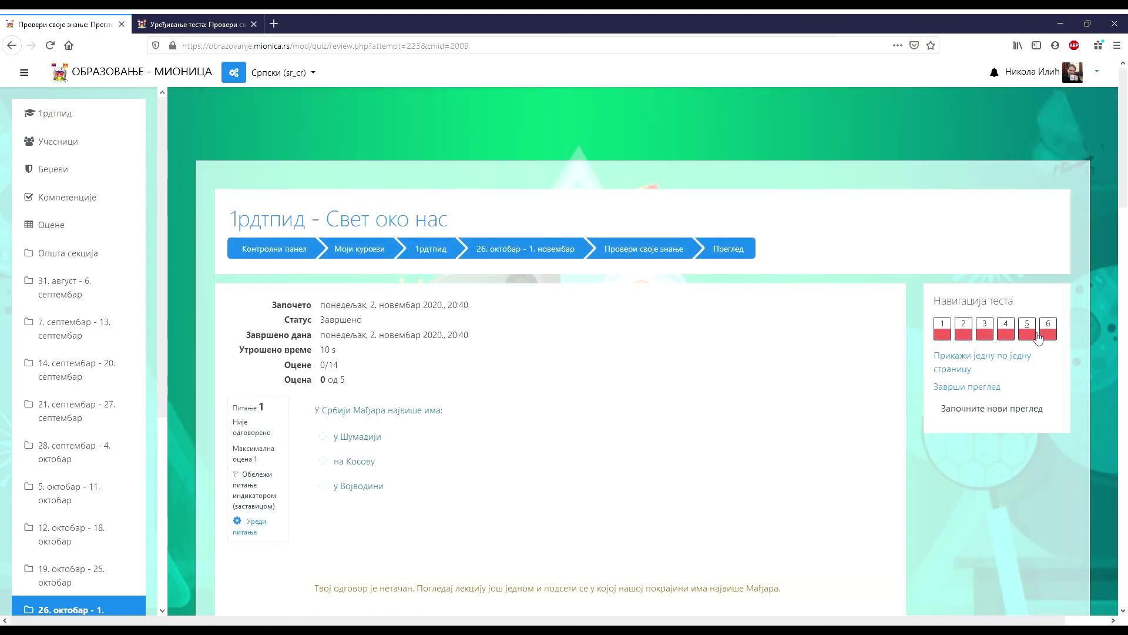
click(1051, 324)
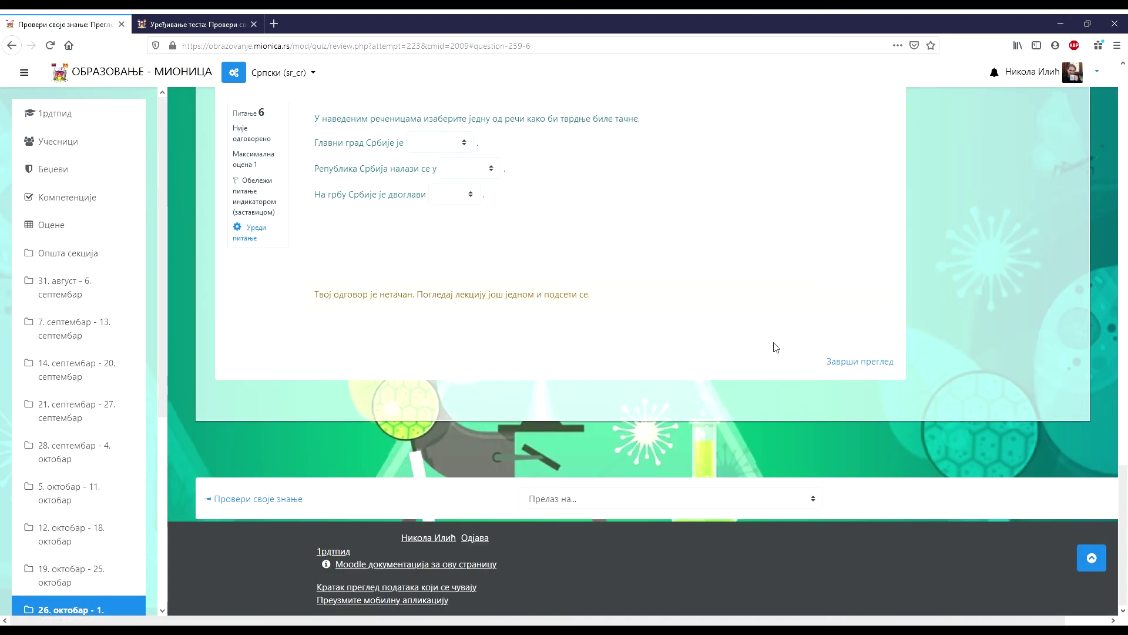
scroll(550, 335, up, 3)
drag(334, 475, 420, 485)
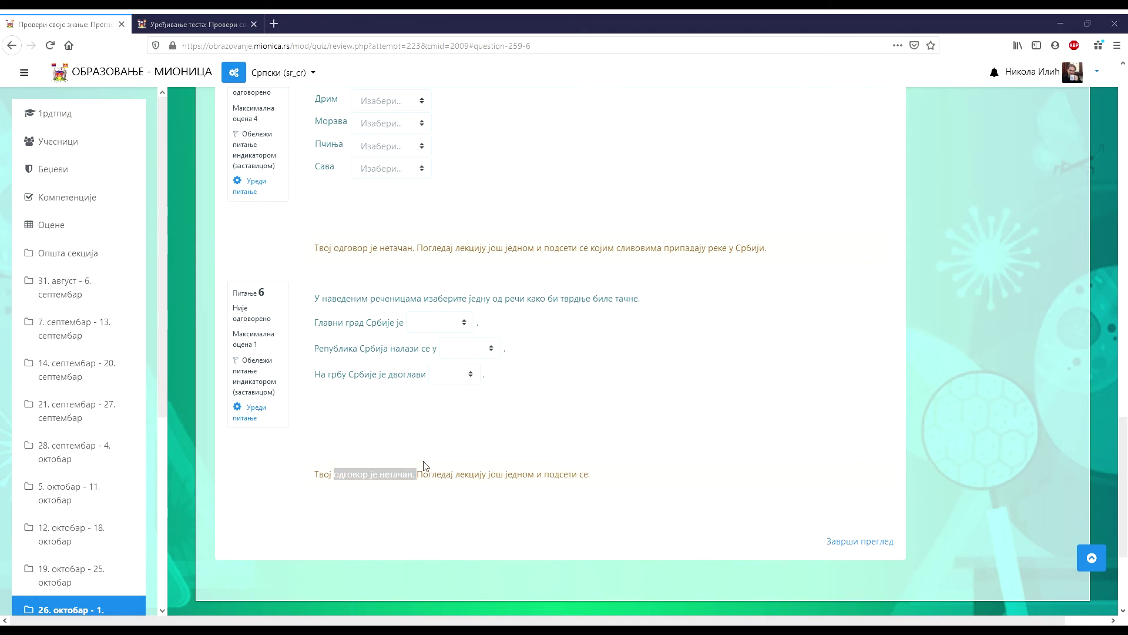
click(446, 473)
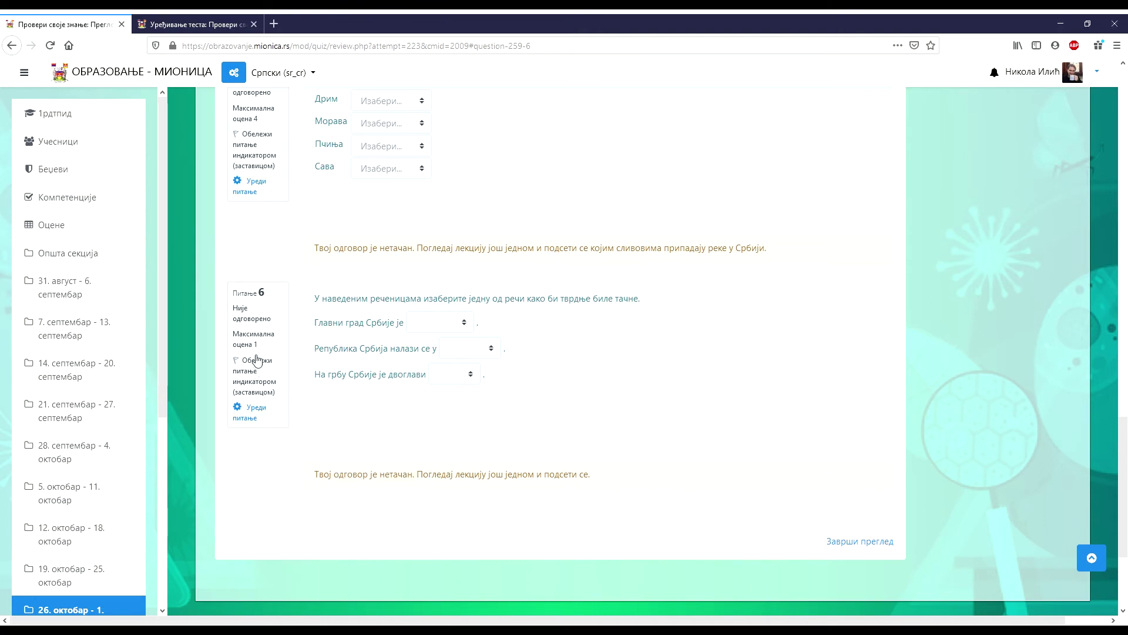
mouse_move(263, 348)
mouse_down()
mouse_move(234, 348)
mouse_move(260, 351)
mouse_up()
click(846, 542)
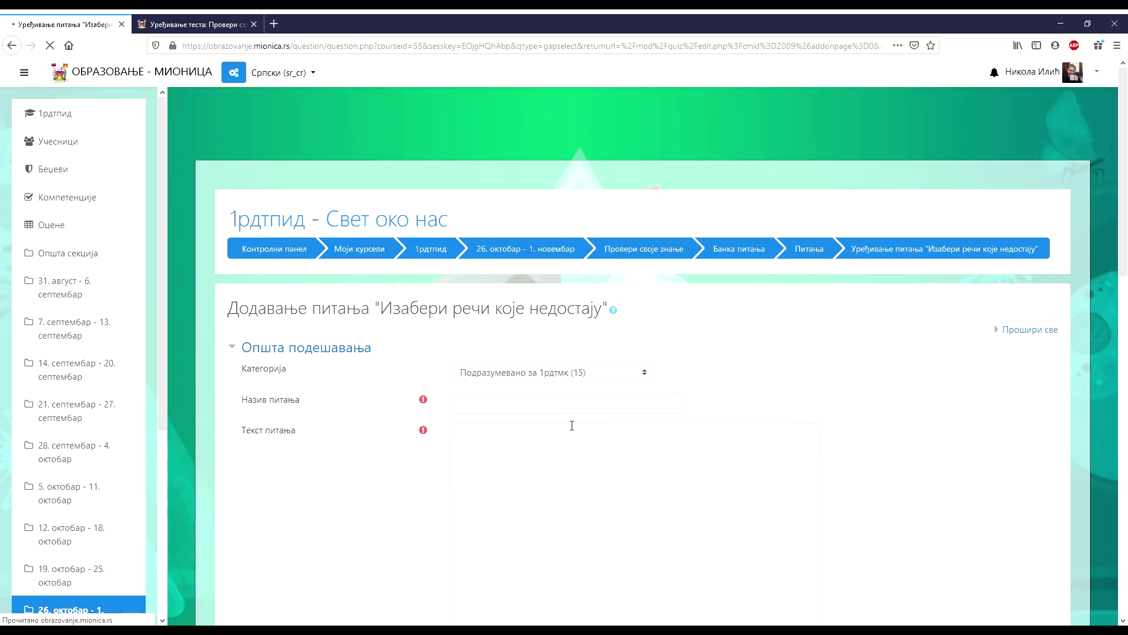
Name the new missing-words question "Моја домовина 7" and write the instruction "Изабери одговарајућу реч како би тврдња била тачна."
click(524, 403)
text(Моја домовина 7)
click(550, 486)
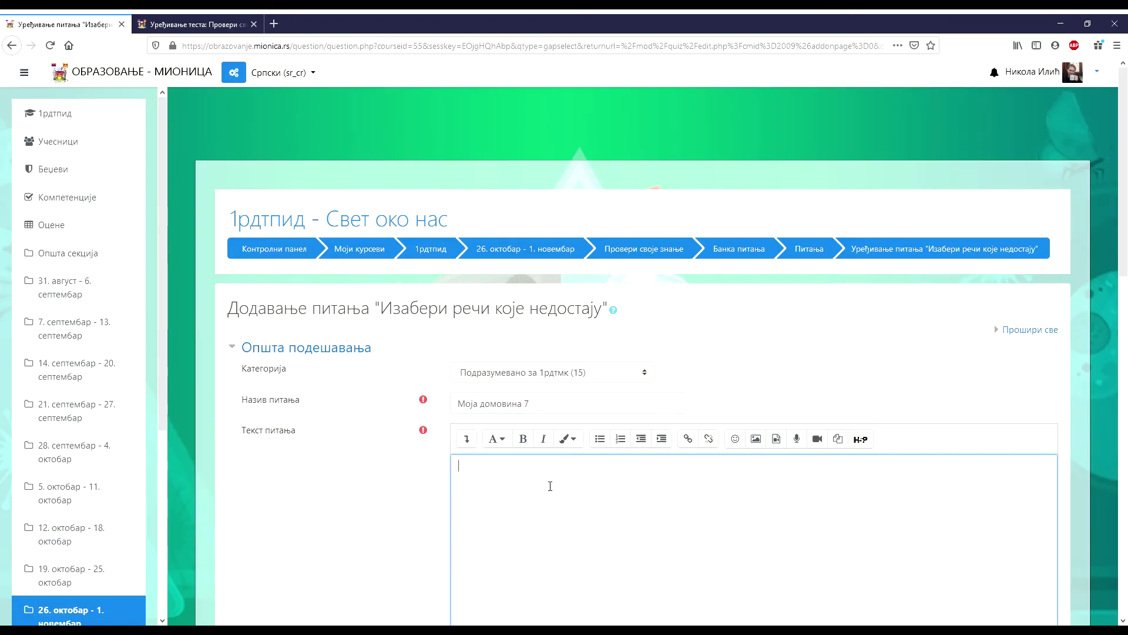
text(Изабери одговораја)
text( реч како би тврдња била тачна)
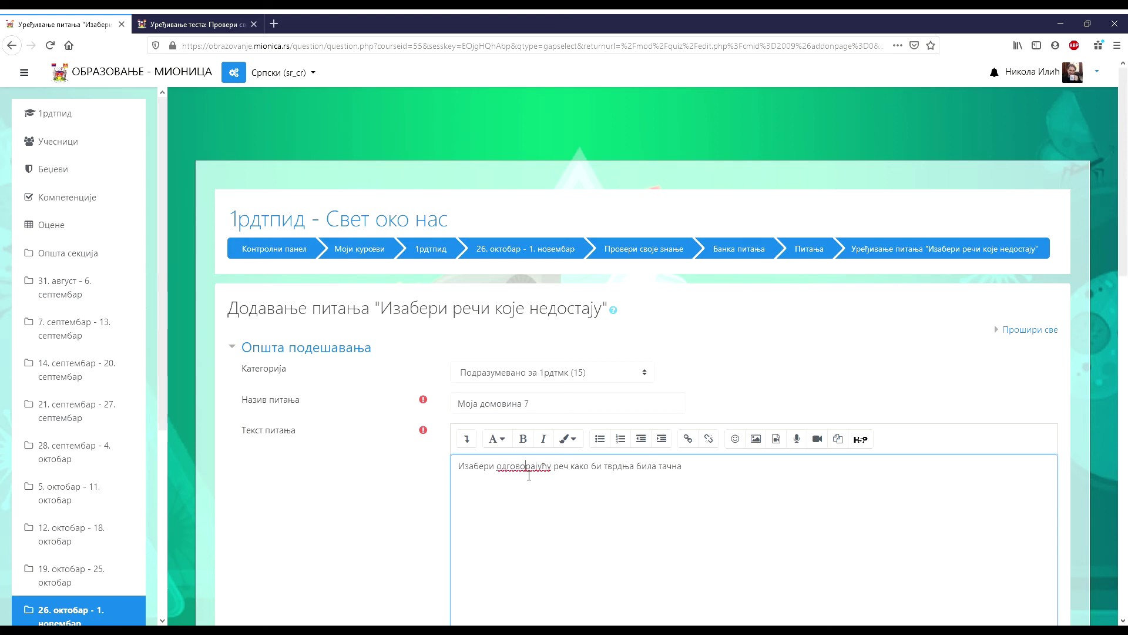
key(BackSpace)
text(а)
click(694, 470)
text(.)
Add the sentence beginnings "Србија је претежно", "На северу Србије је покрајина" and "Дунав се улива" on separate lines below the instruction
scroll(665, 505, down, 2)
key(Return)
text(Србија)
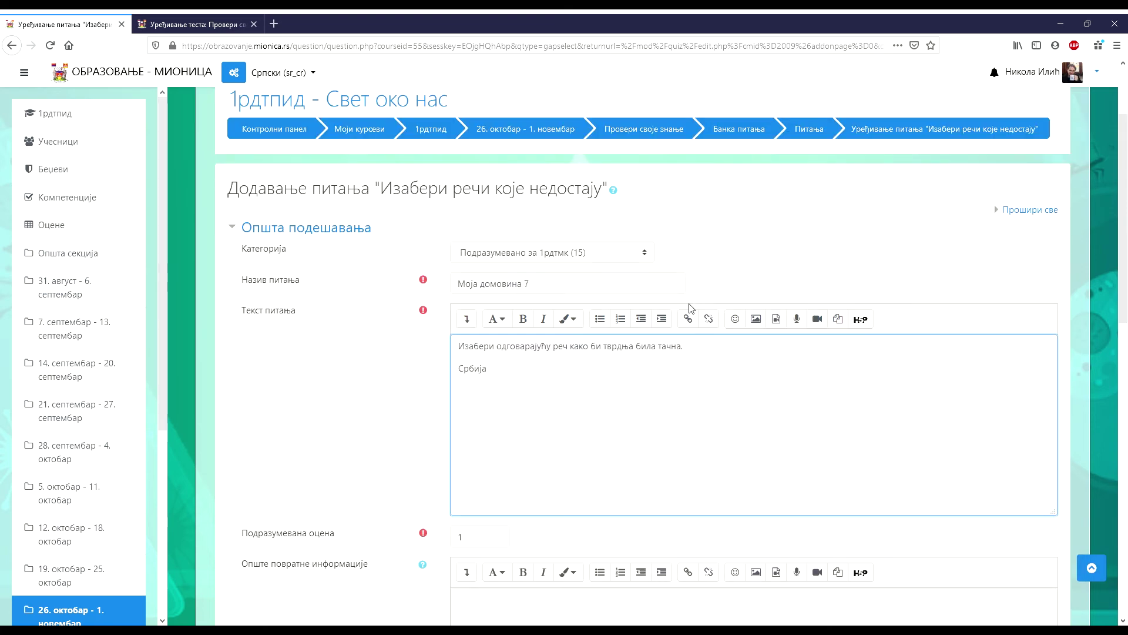
text( је претежно На северу)
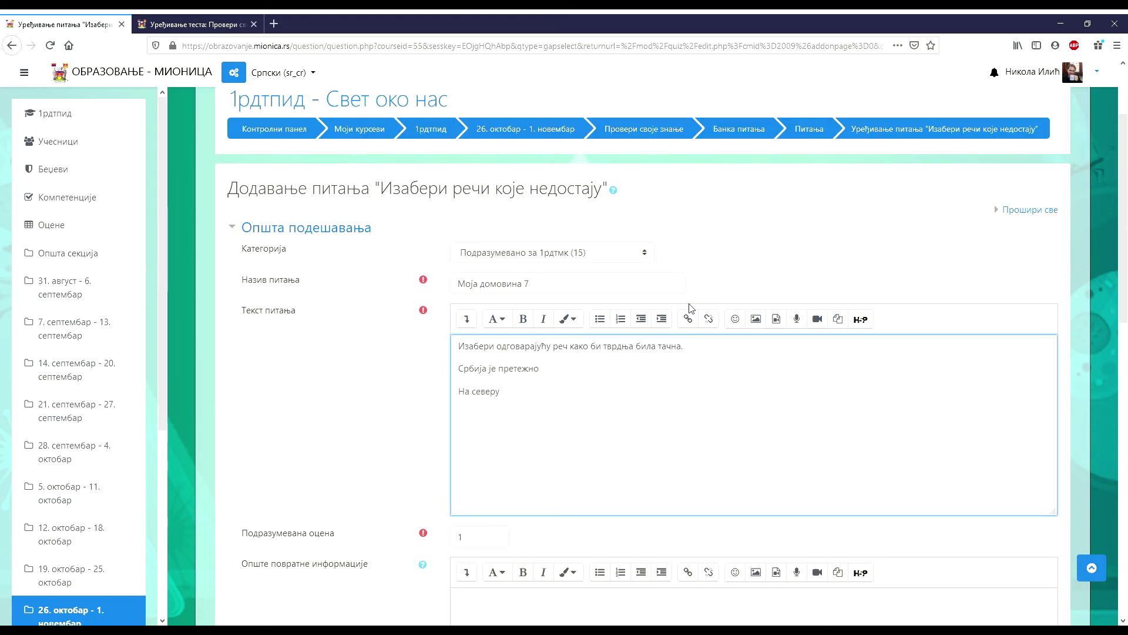
text( Србије је покрајина)
key(Return)
text(Дунав је река)
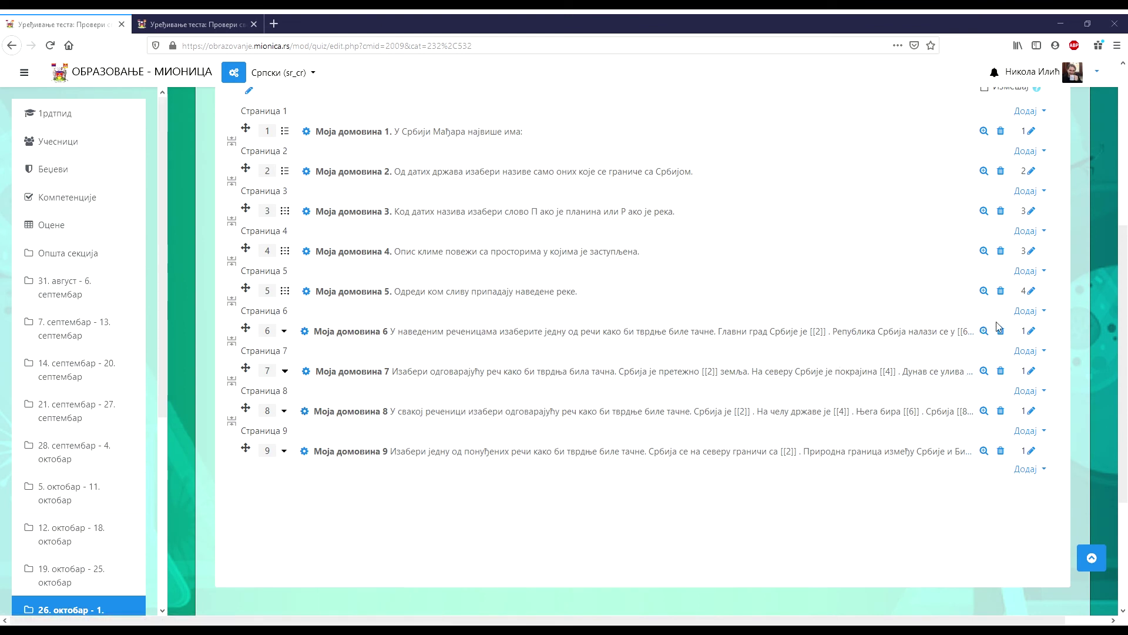
Set the maximum mark of the questions "Моја домовина 6" and "Моја домовина 7" to 3 each
click(1035, 334)
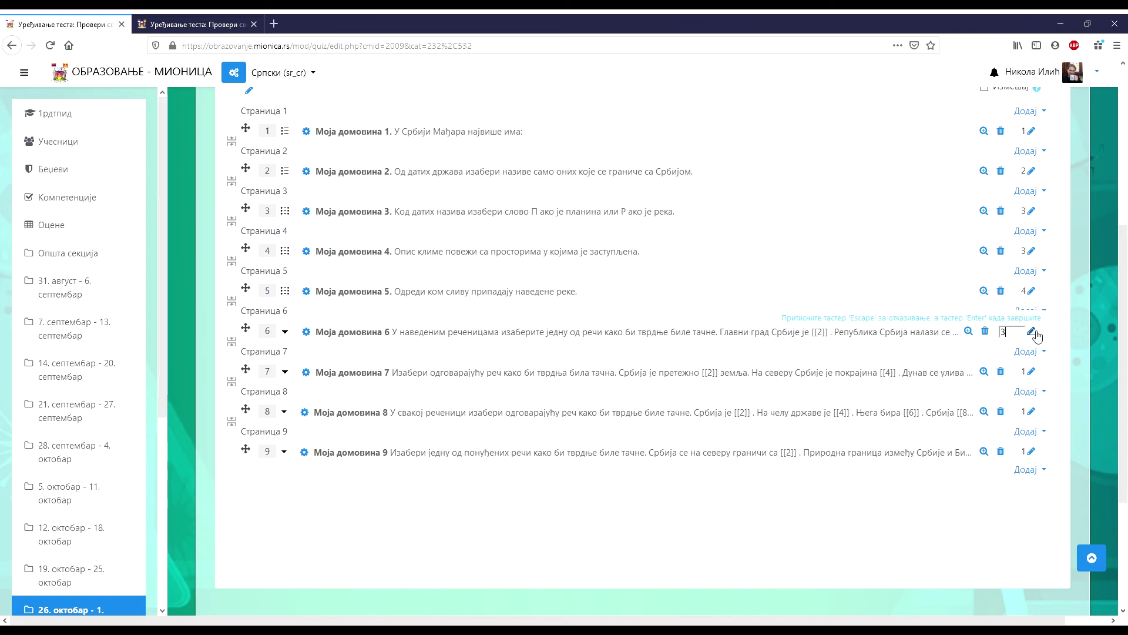
key(Return)
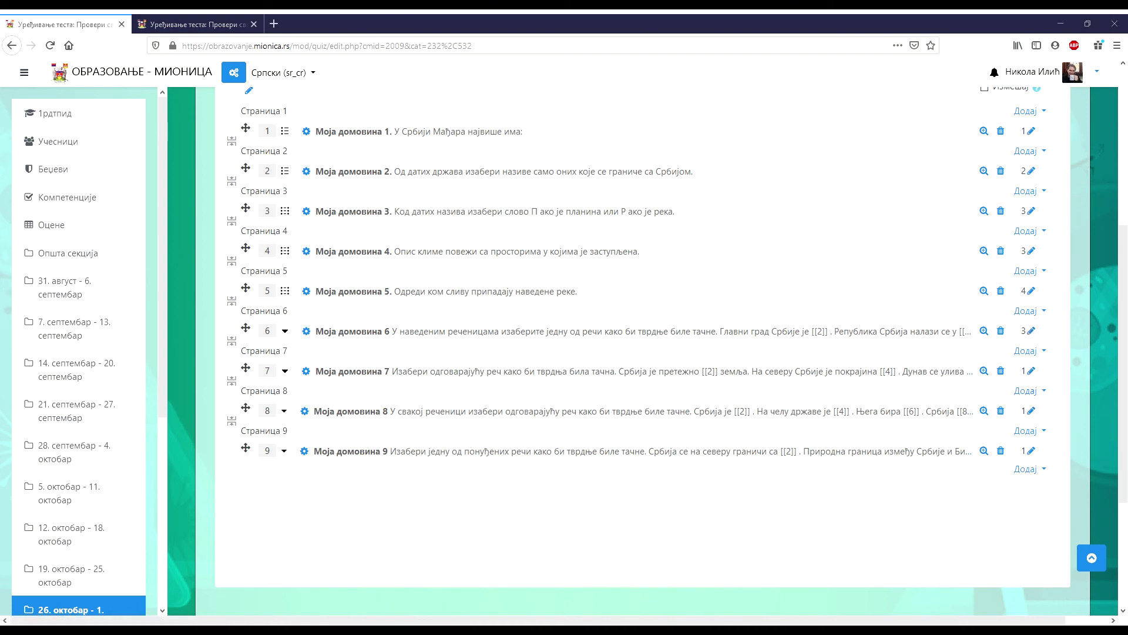
click(1031, 370)
text(3)
key(Return)
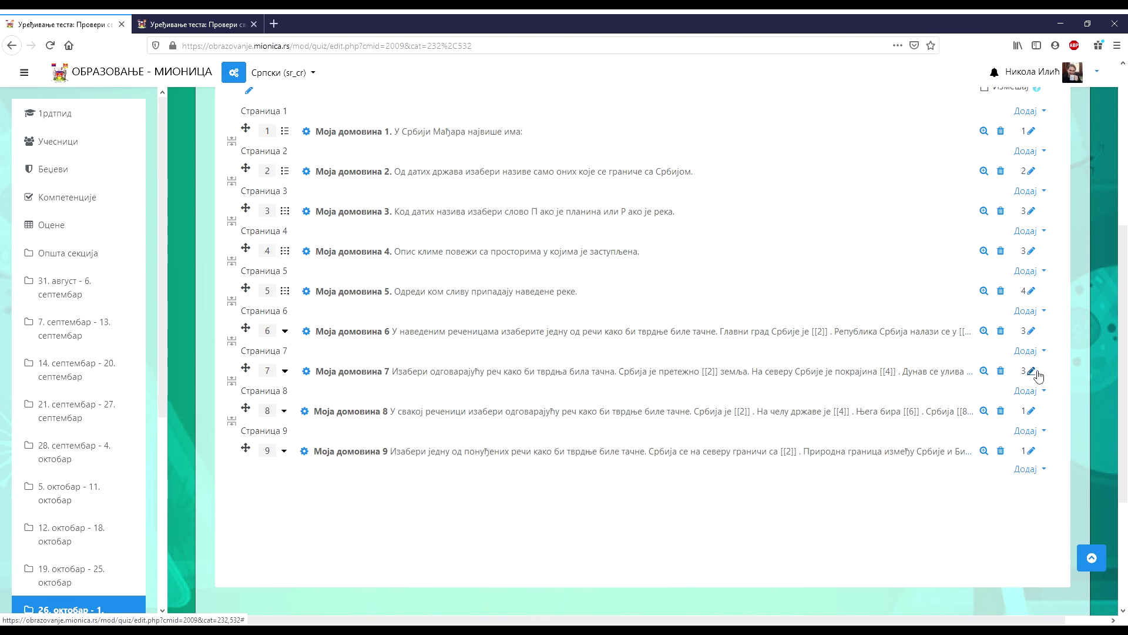
Set the maximum mark of the question "Моја домовина 8" to 5
click(1032, 410)
text(5)
key(Return)
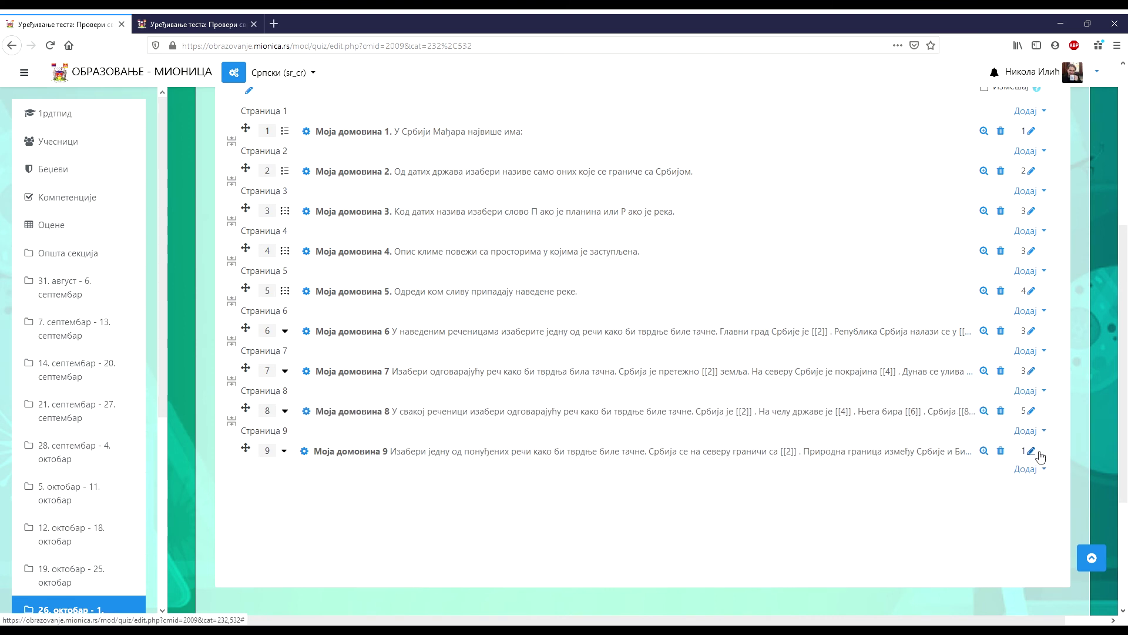